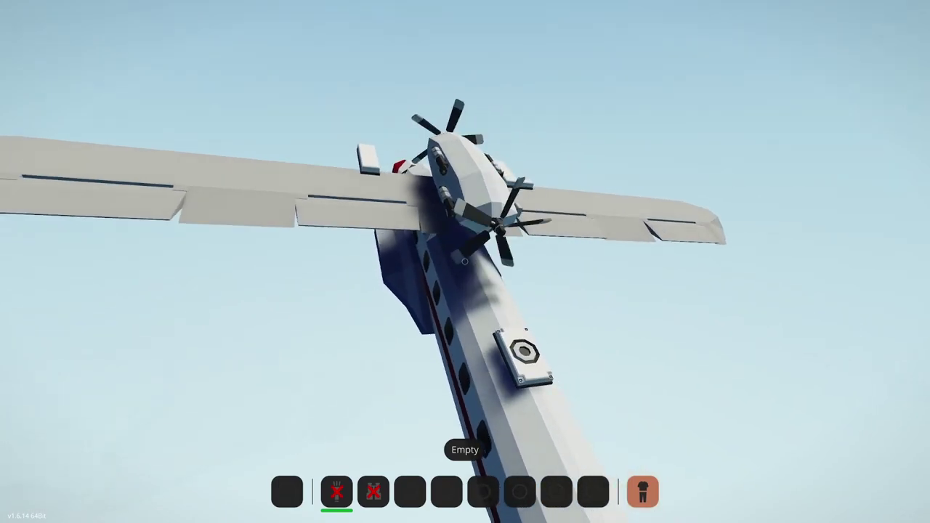
# - Alternate between the exterior and cockpit views to inspect the aircraft in flight and its dials
pyautogui.press('c')
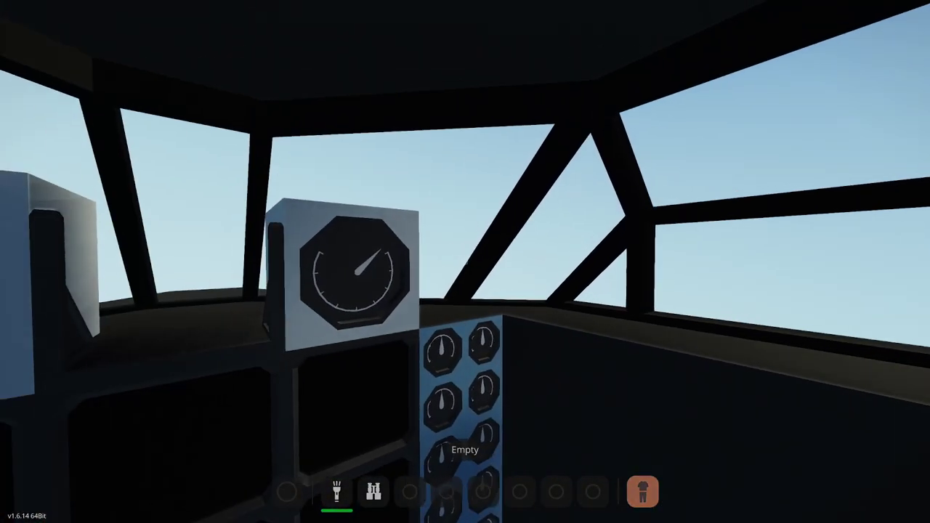
pyautogui.press('c')
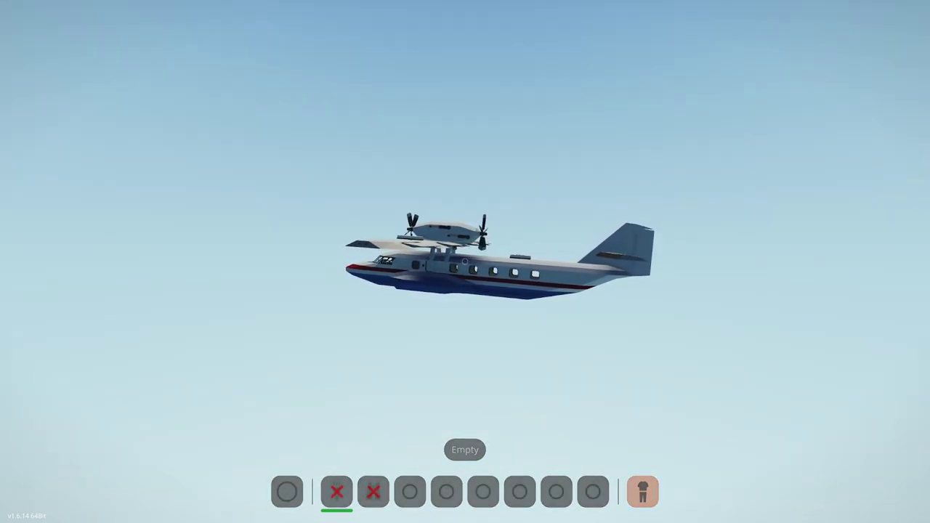
pyautogui.press('c')
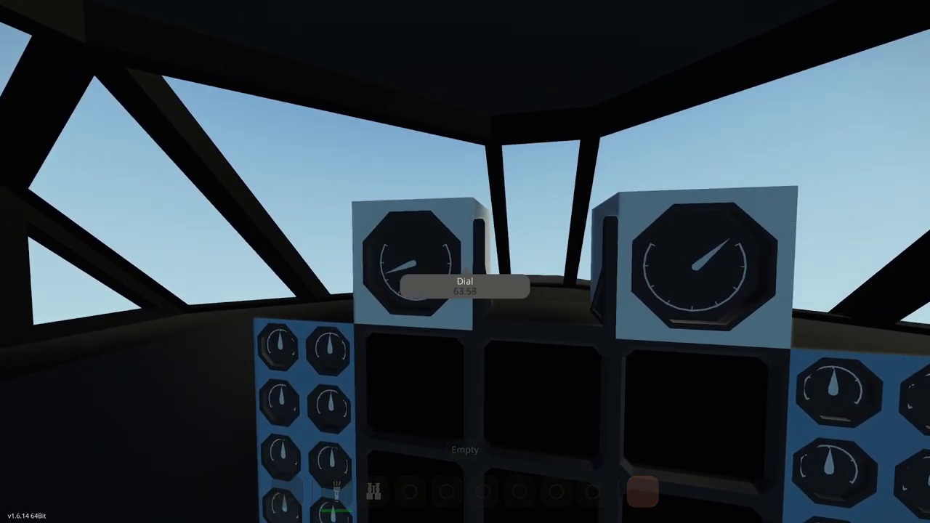
# - Lower the Sounds volume in the game's audio settings
pyautogui.press('Escape')
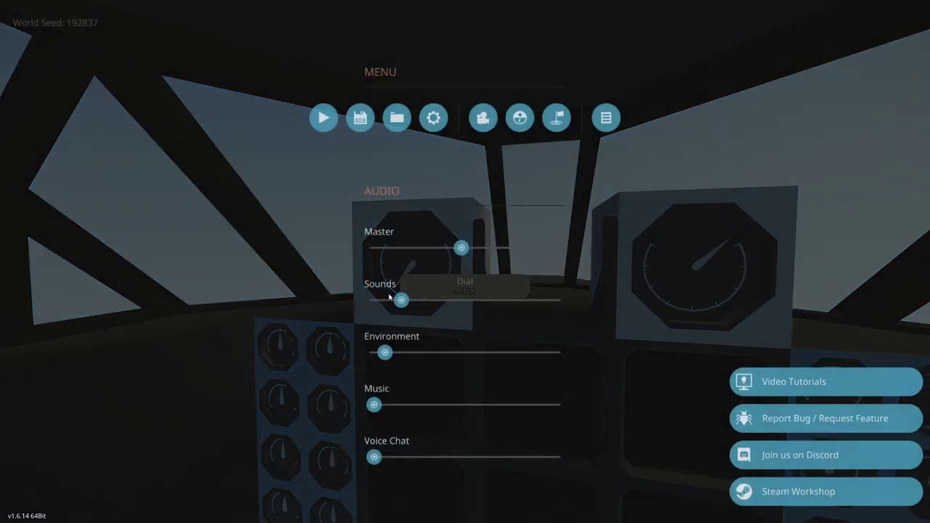
pyautogui.moveTo(388, 298); pyautogui.dragTo(344, 302)
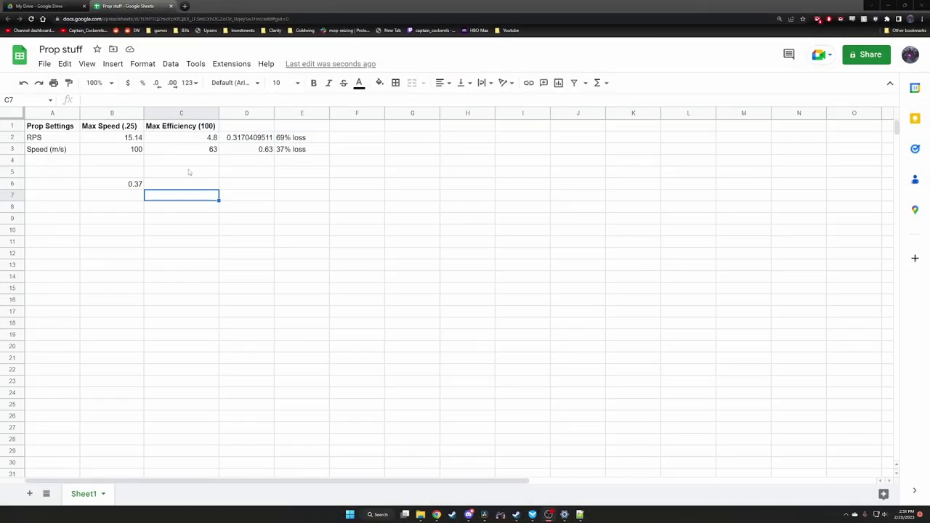
# - Switch to the Prop stuff spreadsheet and compare the RPS values for the Max Speed (.25) and Max Efficiency (100) prop settings
pyautogui.click(53, 130)
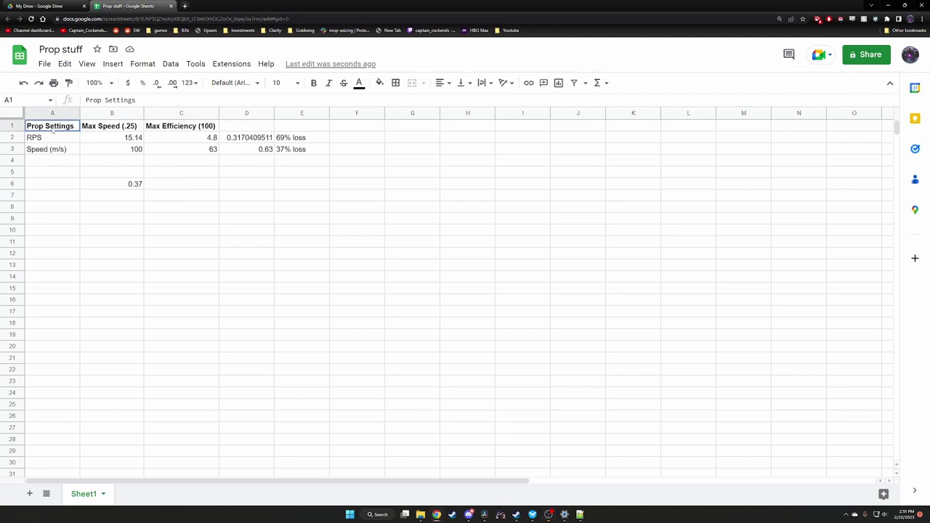
pyautogui.click(103, 129)
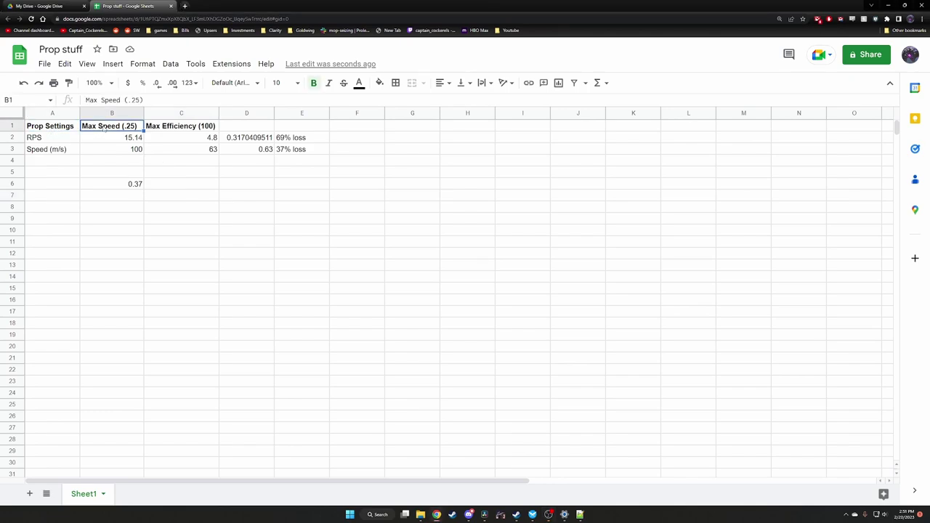
pyautogui.click(175, 129)
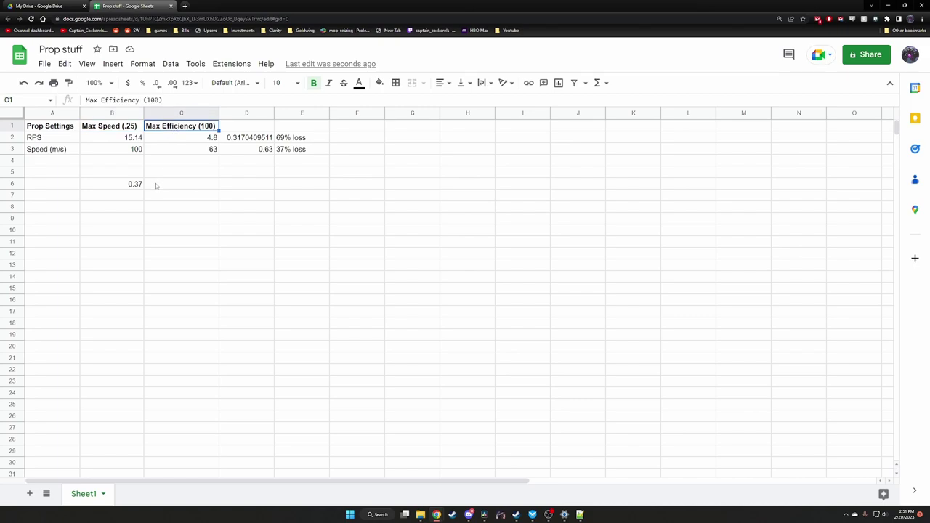
pyautogui.click(57, 139)
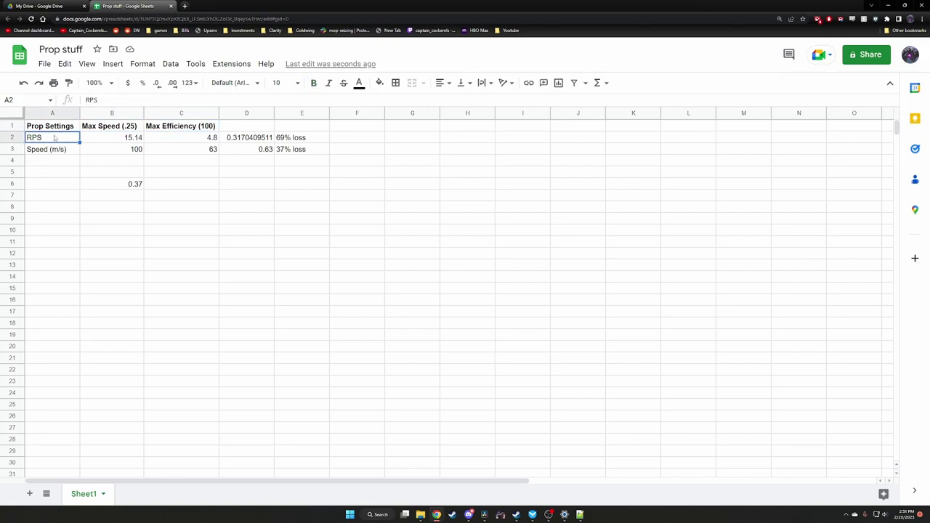
pyautogui.click(113, 139)
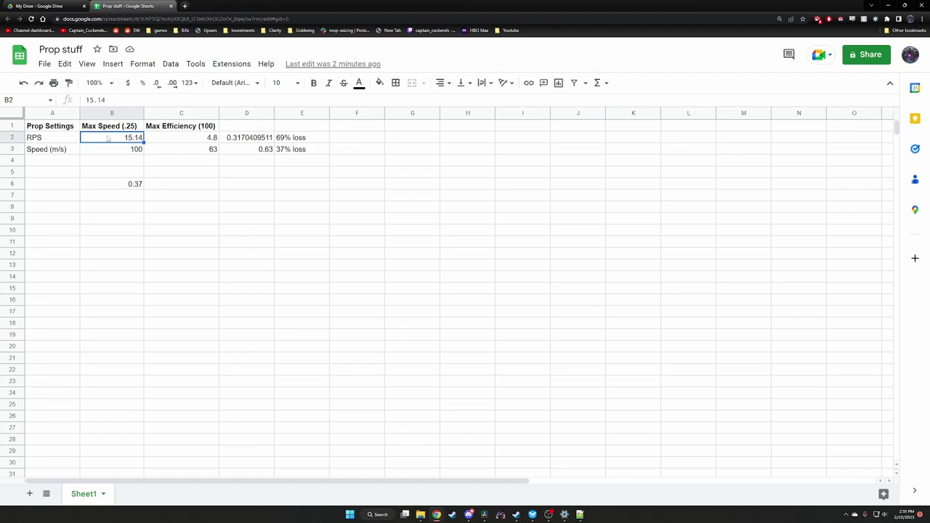
pyautogui.click(185, 141)
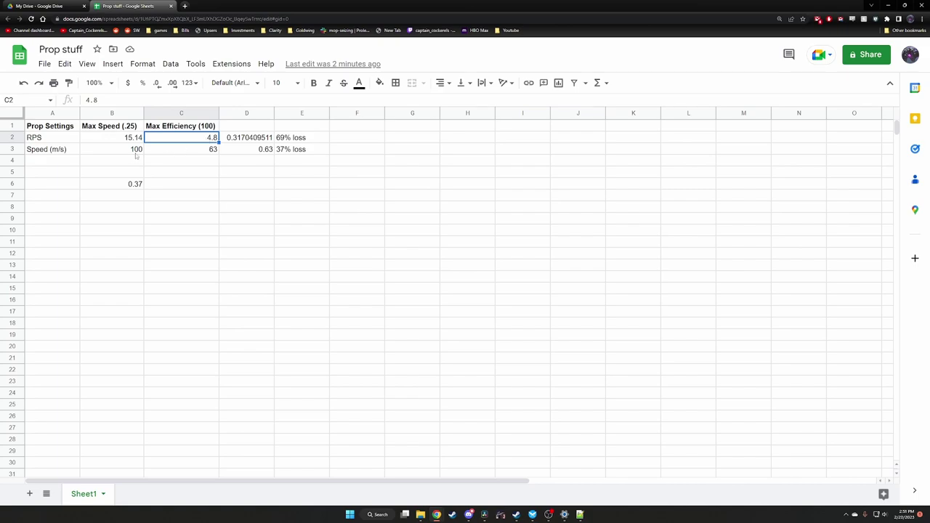
# - Compare the Speed (m/s) values of both prop settings and review the RPS under Max Efficiency (100)
pyautogui.click(107, 129)
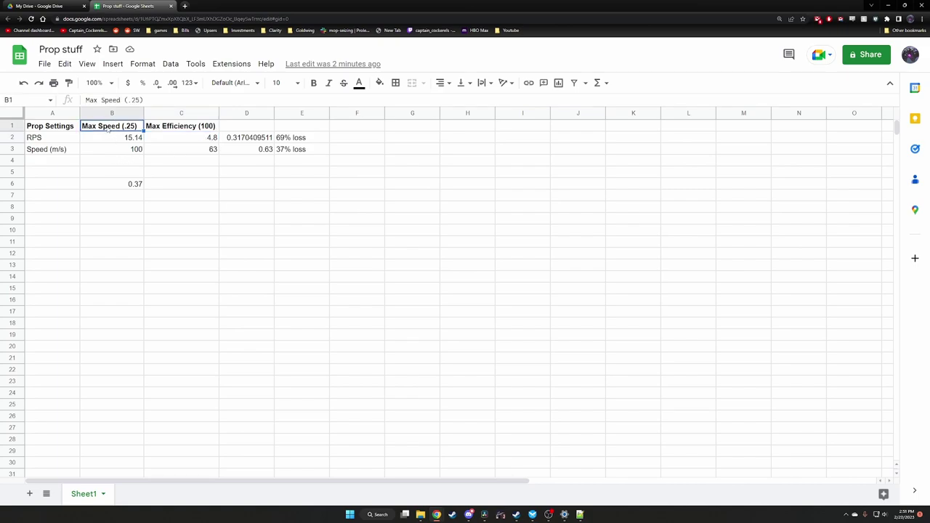
pyautogui.click(108, 146)
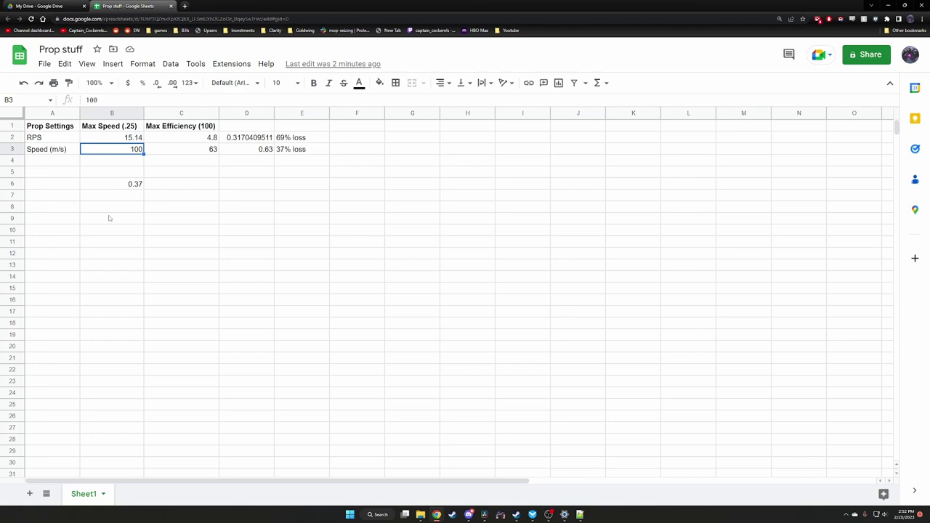
pyautogui.click(175, 129)
pyautogui.click(205, 152)
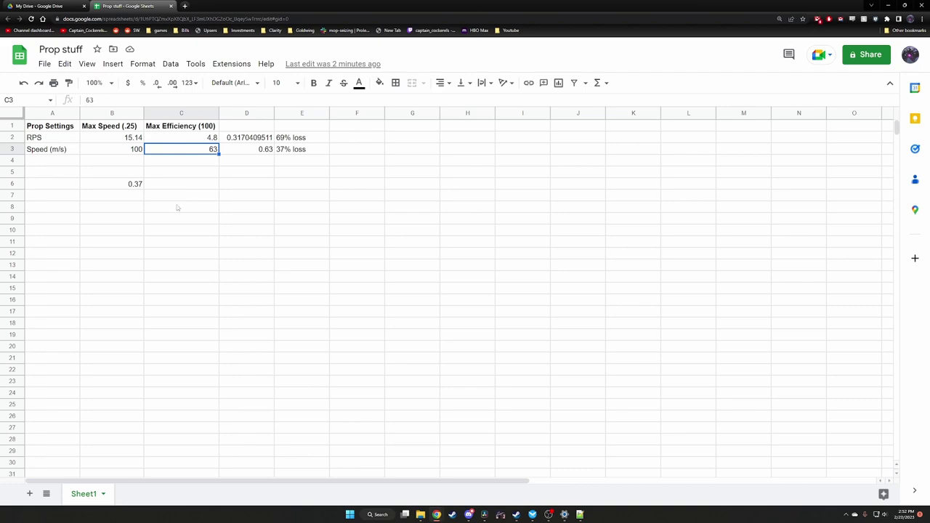
pyautogui.click(185, 138)
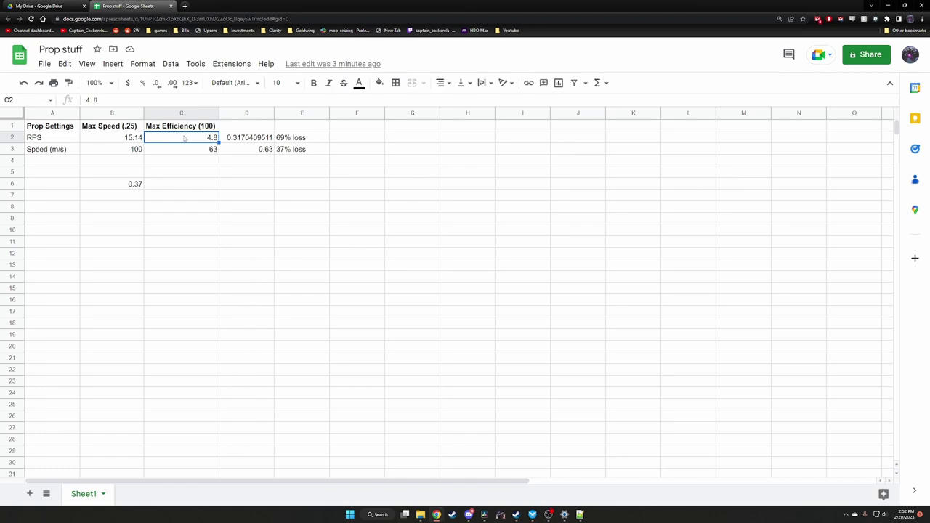
pyautogui.click(180, 129)
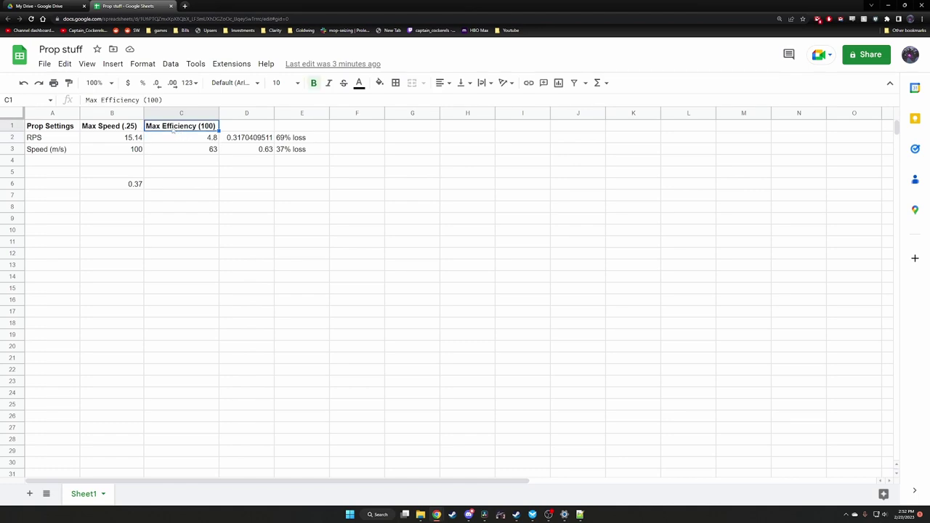
pyautogui.click(208, 142)
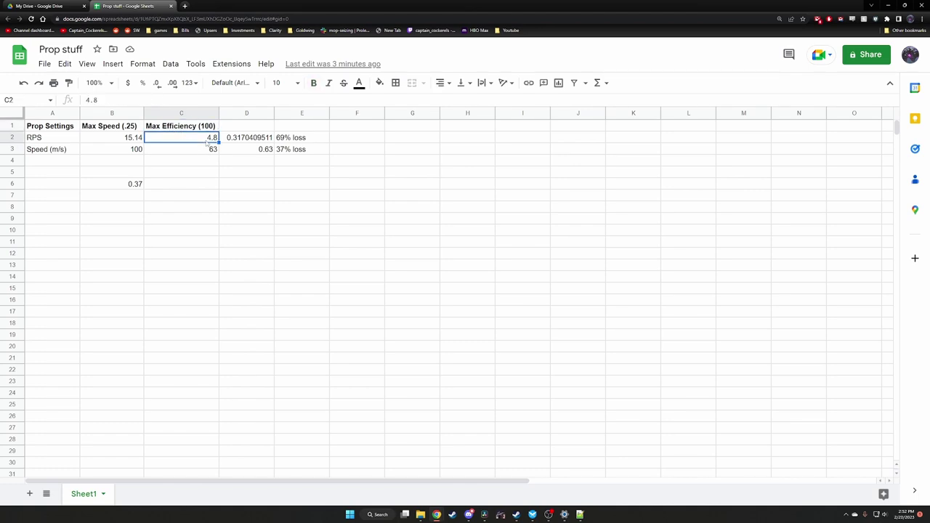
# - Note the range 3-4.8 in cell C10 and the value 1.8 in cell C11
pyautogui.click(194, 231)
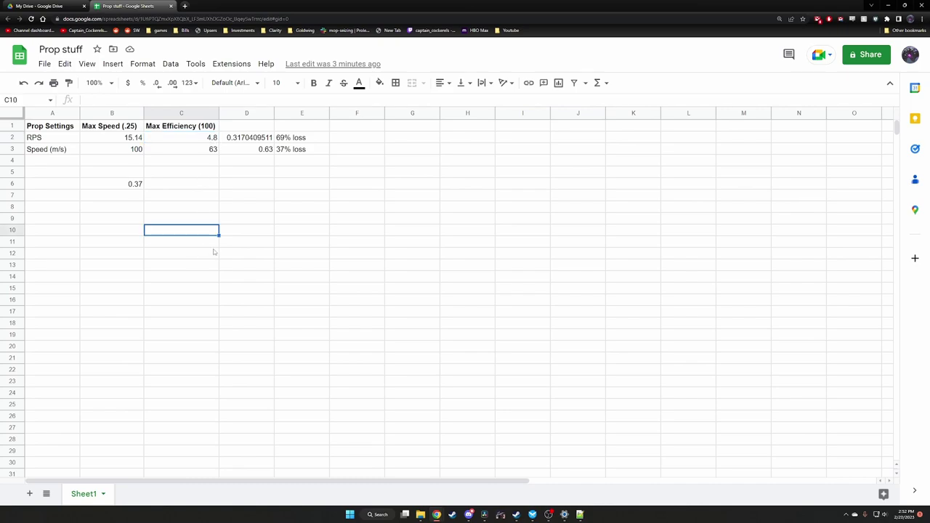
pyautogui.write('3')
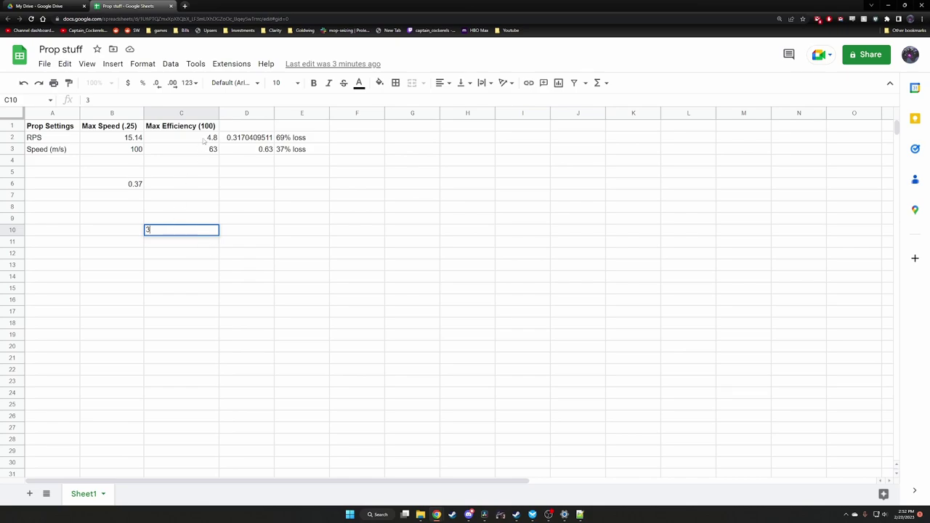
pyautogui.write('-4.8')
pyautogui.click(260, 232)
pyautogui.click(186, 232)
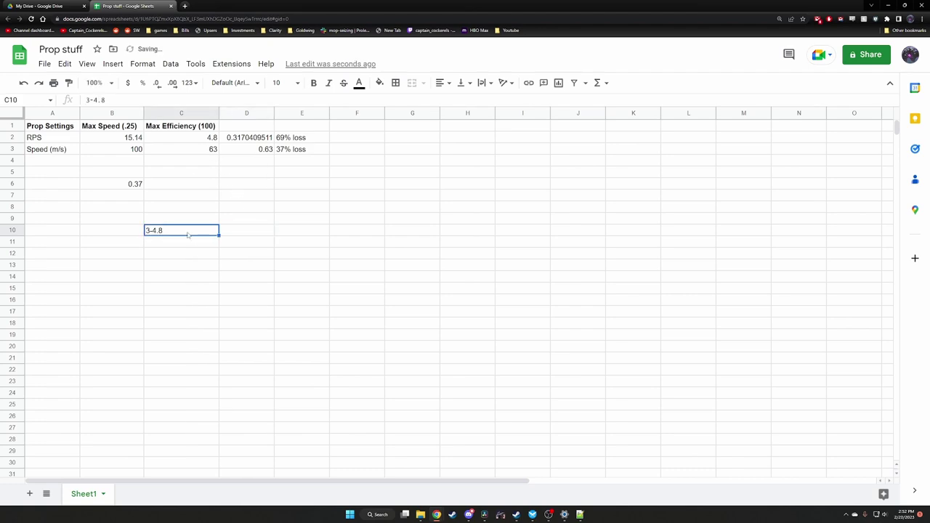
pyautogui.click(179, 247)
pyautogui.write('1.8')
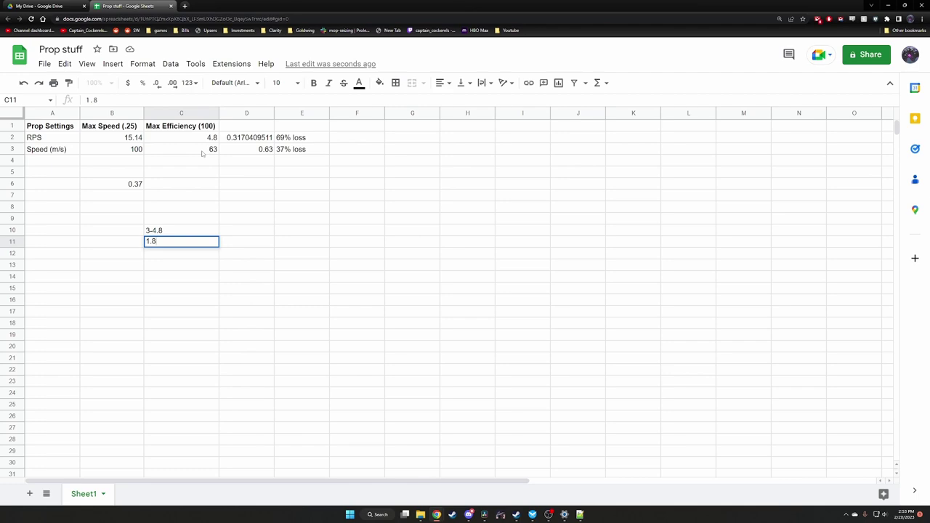
# - Clear the scratch notes from cells C10:C11
pyautogui.moveTo(190, 230); pyautogui.dragTo(174, 244)
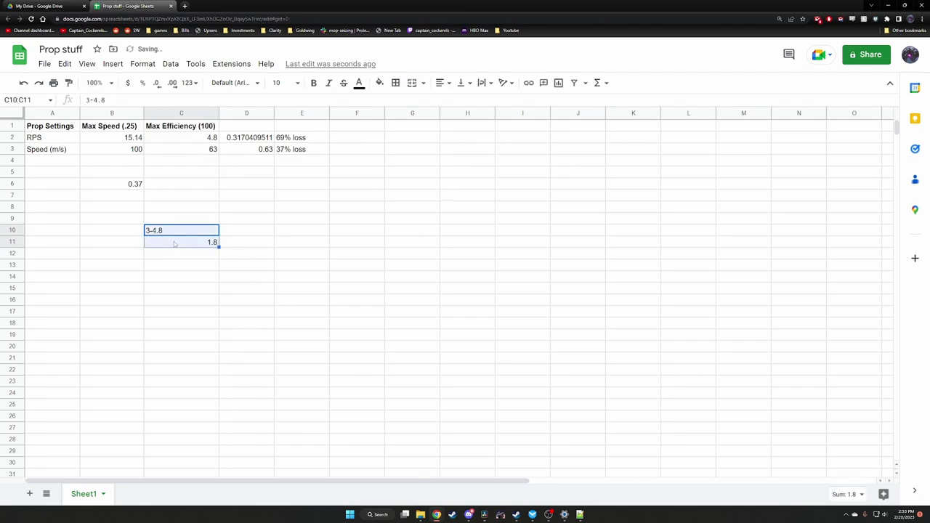
pyautogui.press('Delete')
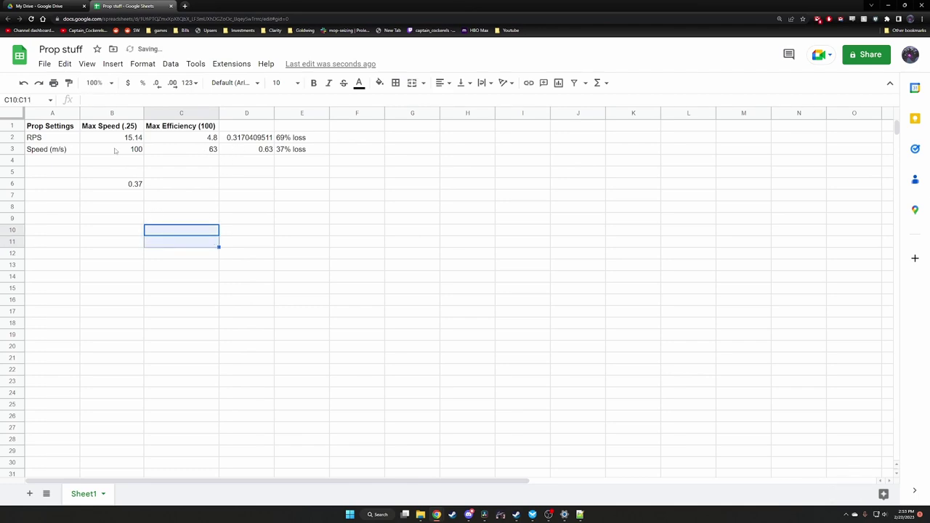
# - Examine the RPS row across both prop settings, including its ratio formula and loss percentage
pyautogui.click(109, 138)
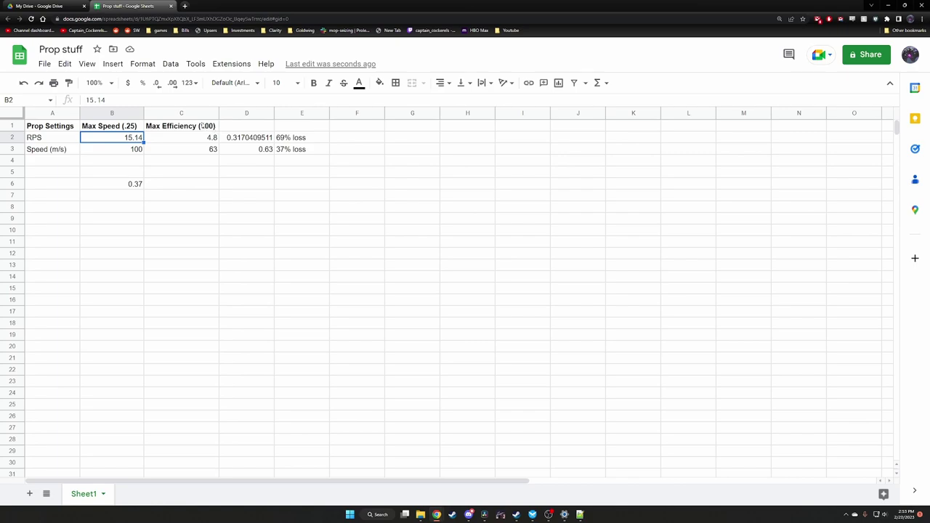
pyautogui.click(119, 125)
pyautogui.click(178, 127)
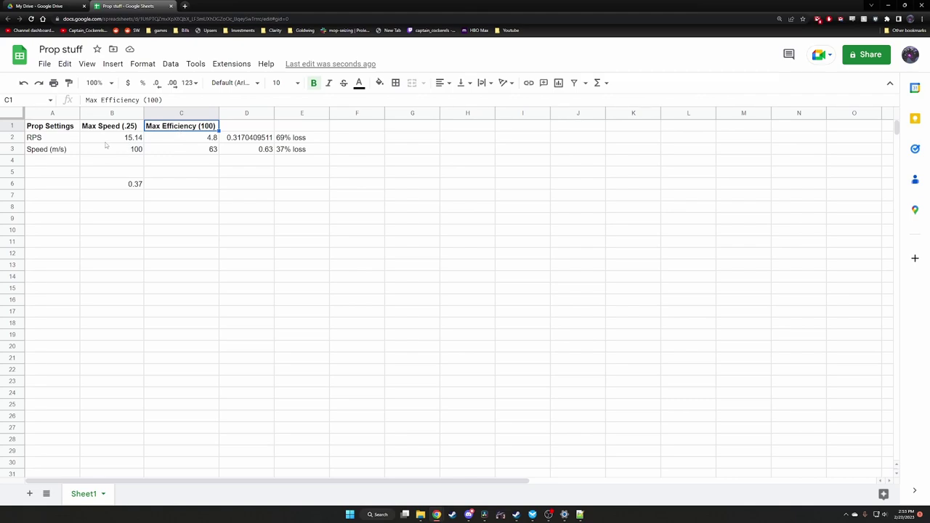
pyautogui.click(59, 141)
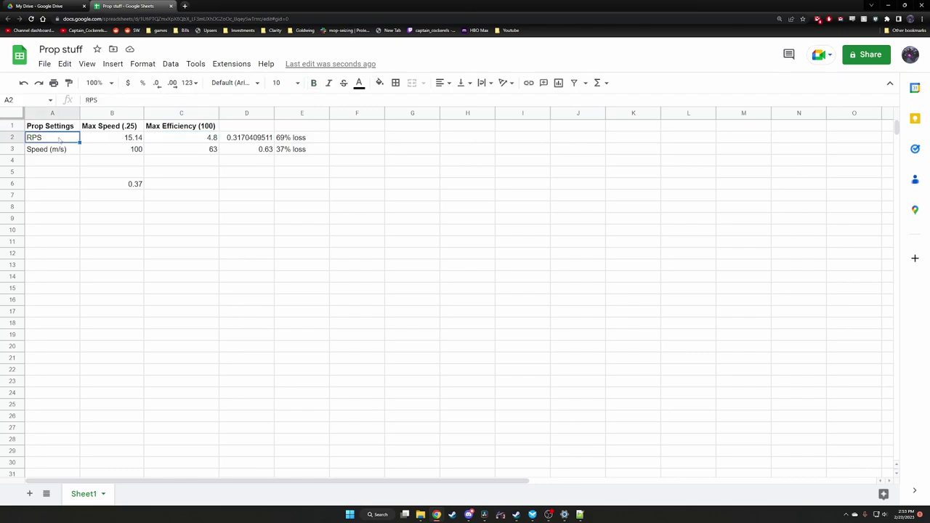
pyautogui.moveTo(59, 140); pyautogui.dragTo(309, 140)
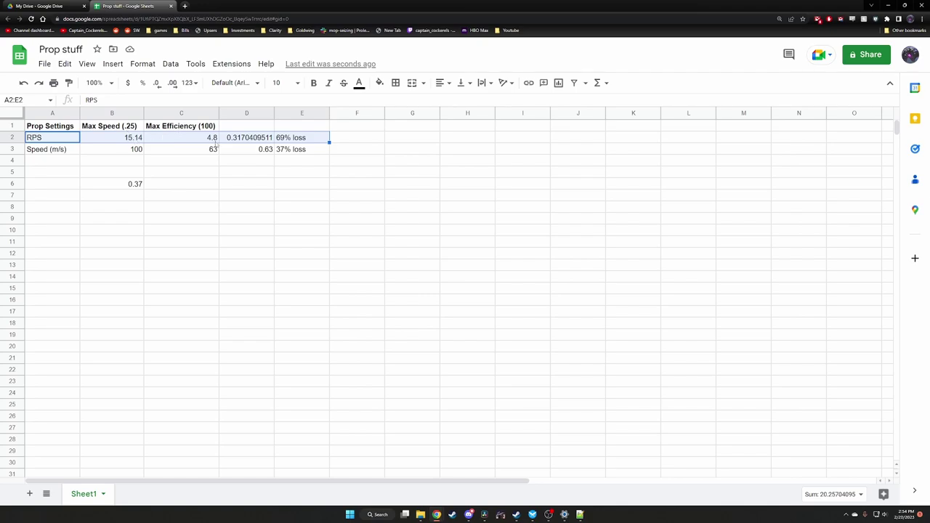
pyautogui.click(225, 143)
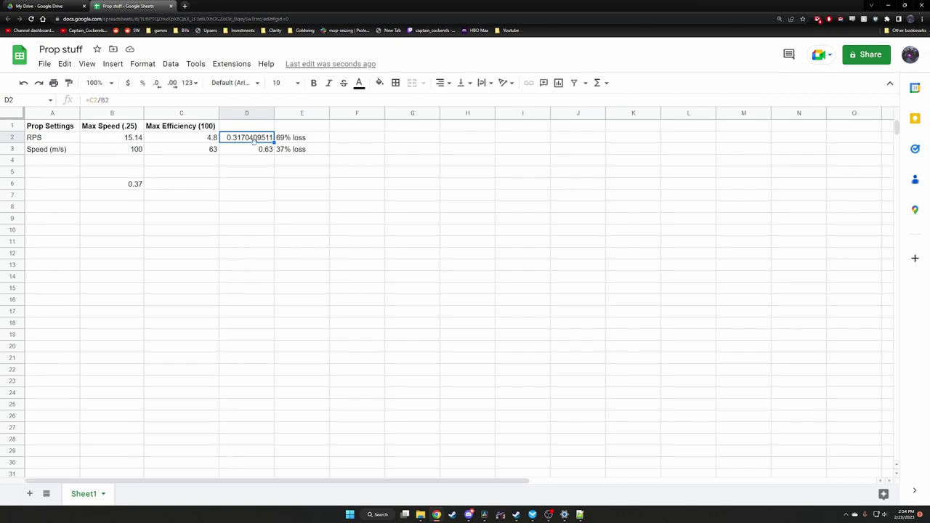
pyautogui.click(290, 143)
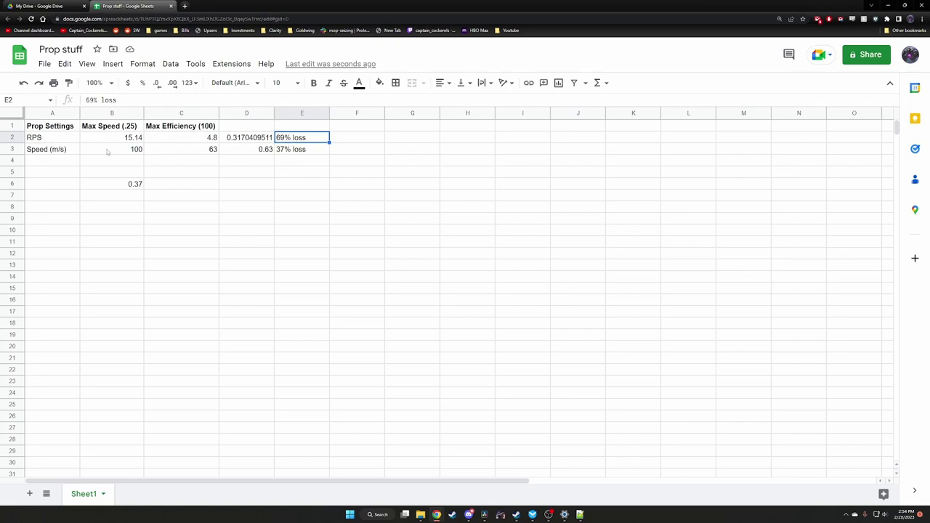
# - Examine the Speed (m/s) row across both prop settings with its ratio and loss percentage, and return to the RPS label
pyautogui.click(69, 154)
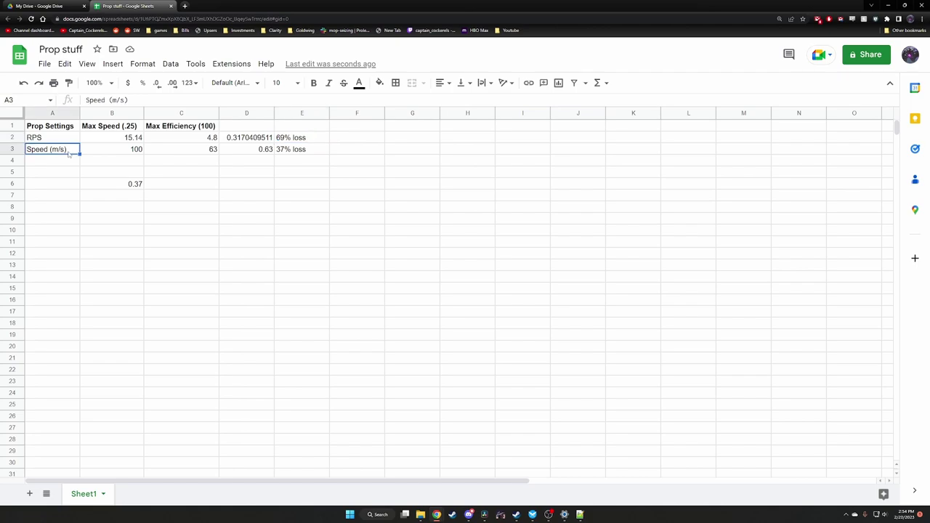
pyautogui.click(133, 154)
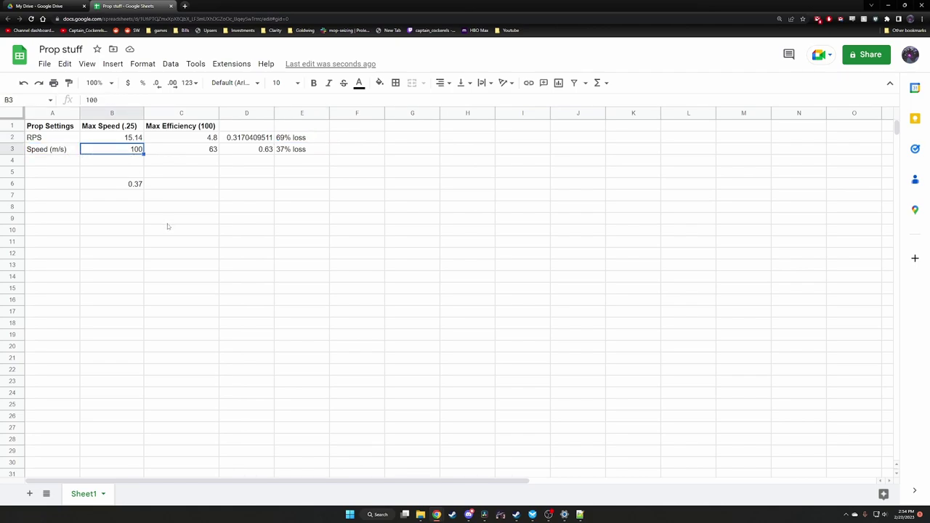
pyautogui.click(208, 150)
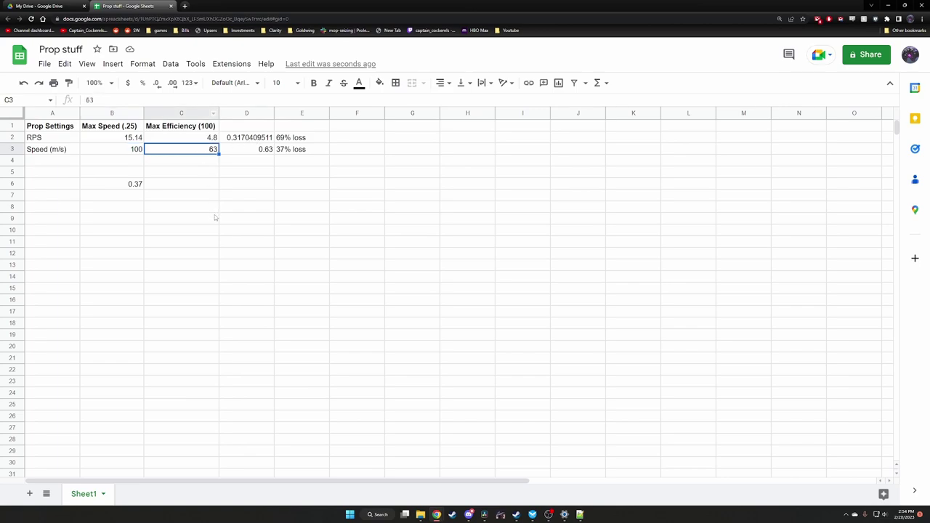
pyautogui.click(235, 149)
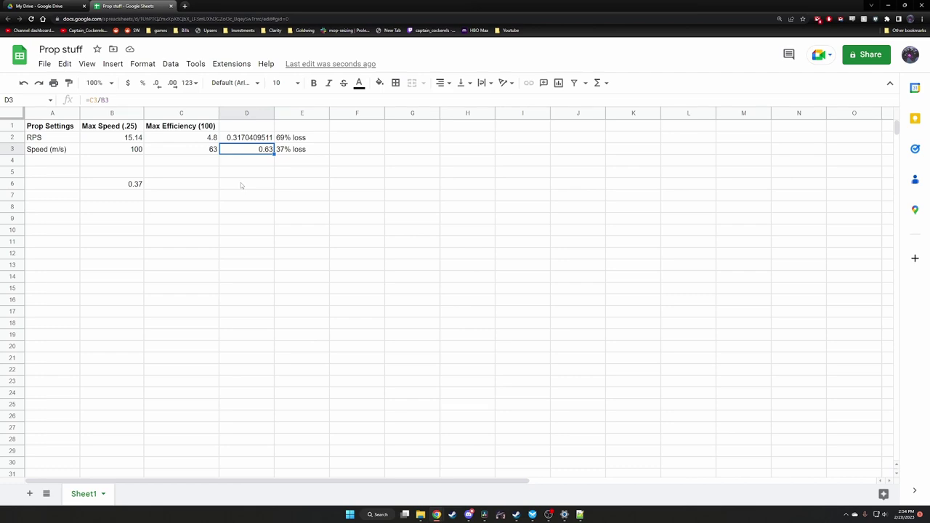
pyautogui.click(281, 150)
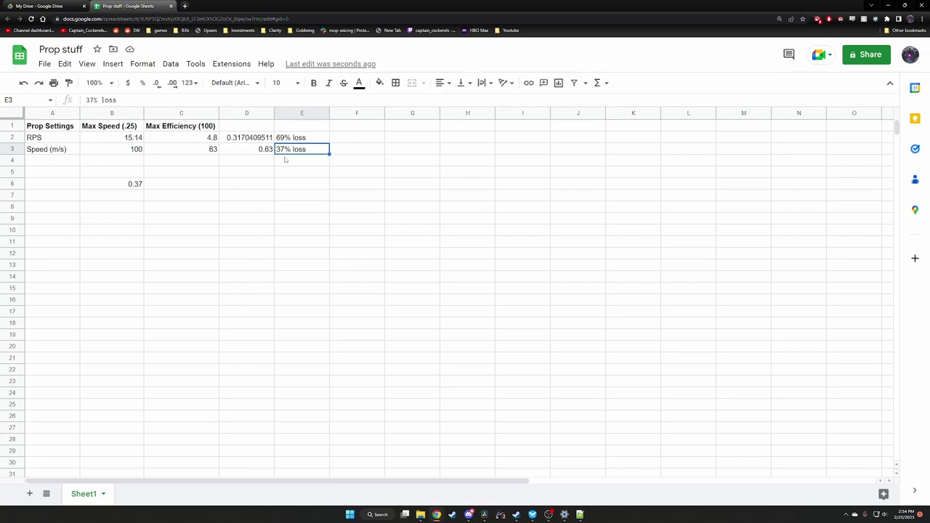
pyautogui.click(36, 139)
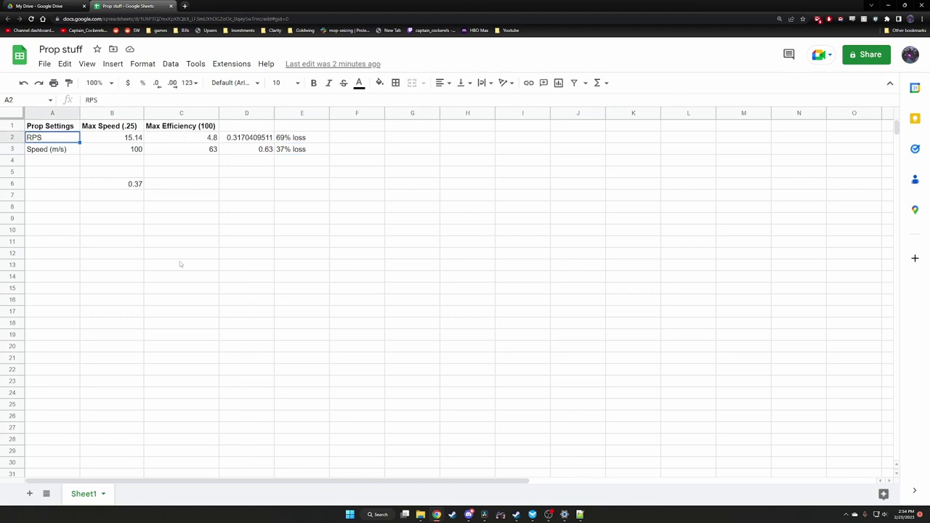
# - Extend the RPS row label in cell A2 to read RPS=fuel&heat
pyautogui.click(106, 98)
pyautogui.write('=fuel')
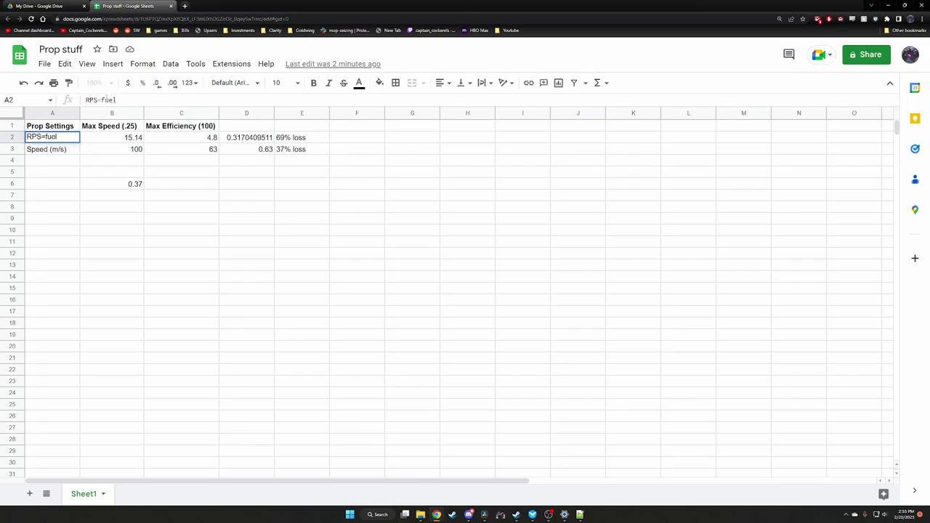
pyautogui.write('&heat')
pyautogui.click(111, 187)
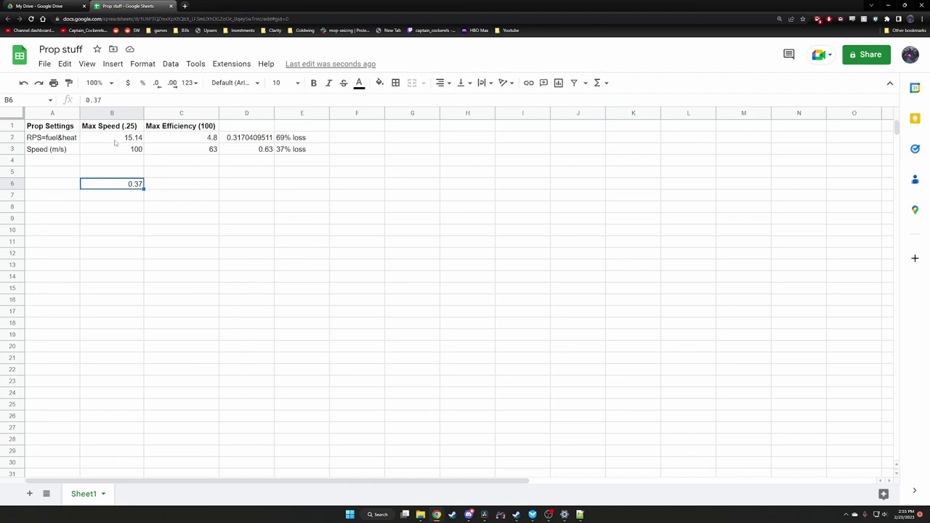
pyautogui.click(53, 139)
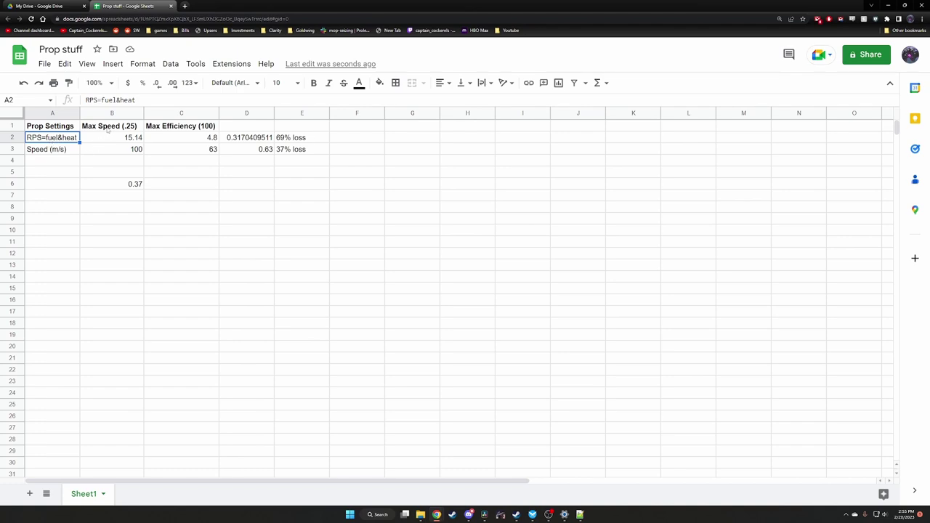
# - Enter 100 in cell F2 and 31 in cell G2 as trial figures beside the RPS row
pyautogui.click(109, 129)
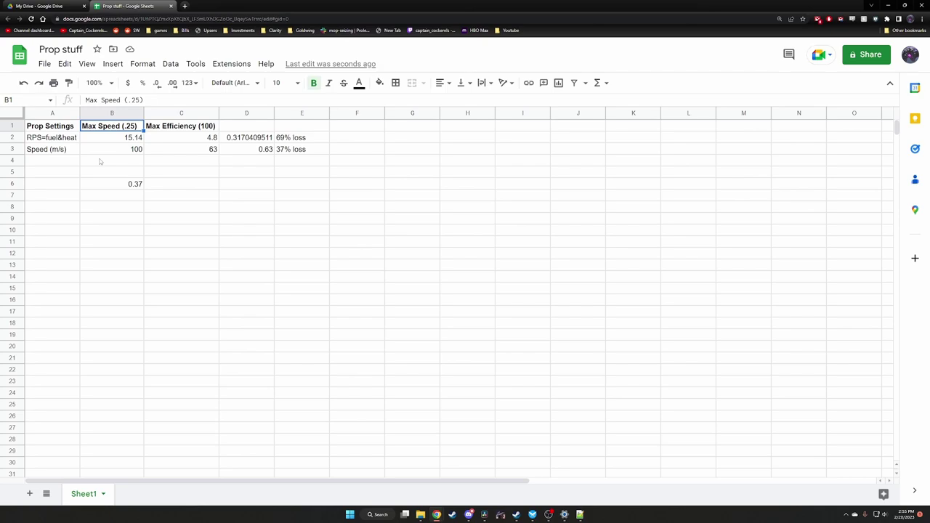
pyautogui.click(165, 128)
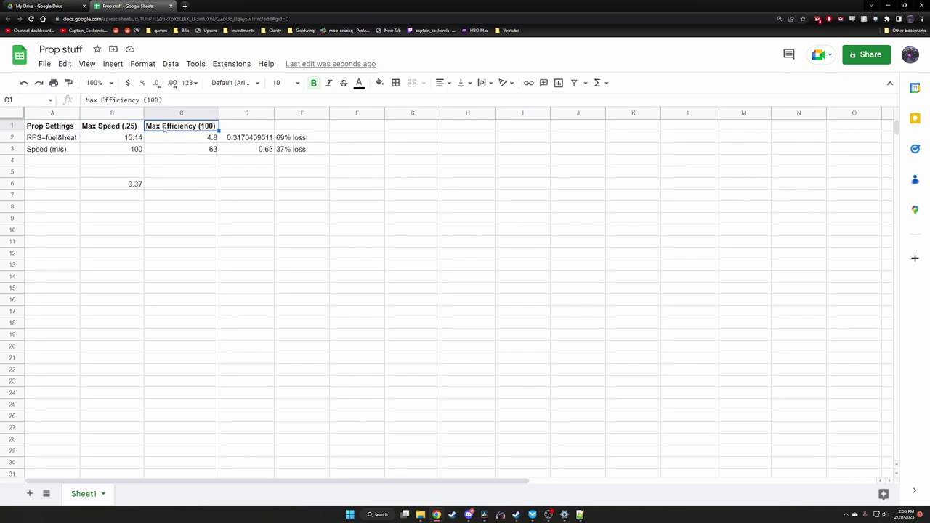
pyautogui.click(281, 141)
pyautogui.click(338, 140)
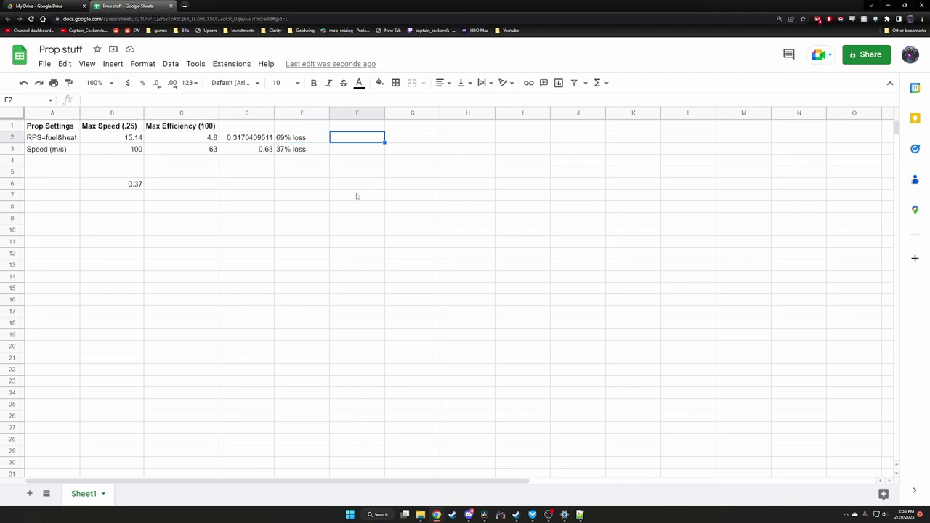
pyautogui.write('100')
pyautogui.press('Left')
pyautogui.press('Left')
pyautogui.press('Right')
pyautogui.press('Right')
pyautogui.click(405, 142)
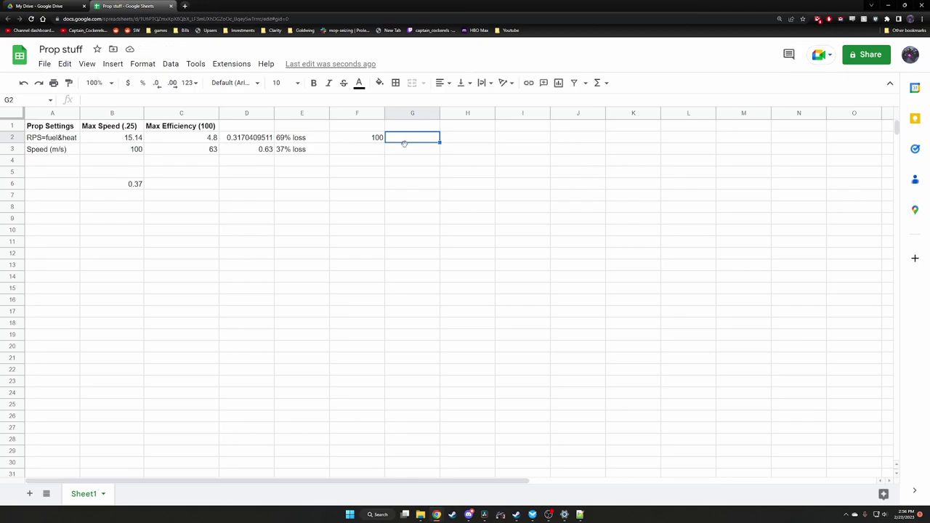
pyautogui.write('31')
pyautogui.press('Return')
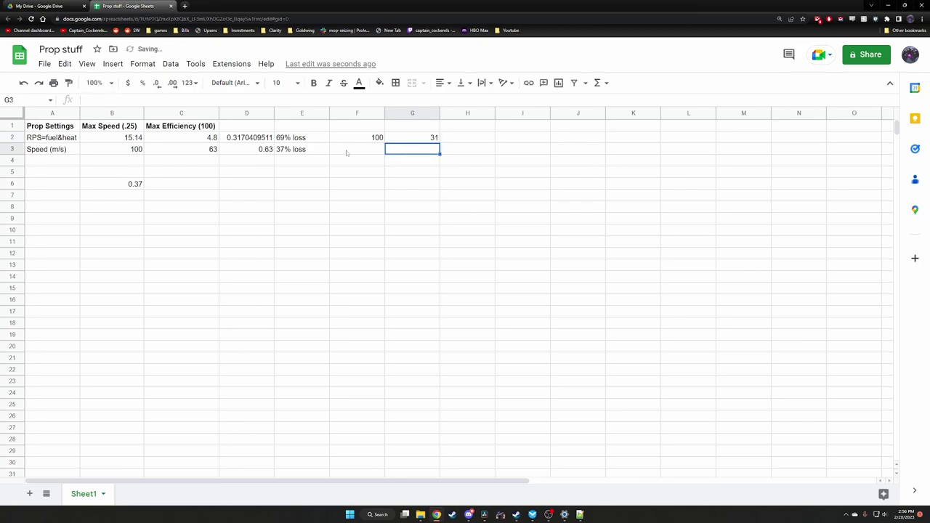
# - Enter $100 in cell D1, next to the Max Efficiency heading
pyautogui.click(259, 128)
pyautogui.write('$100')
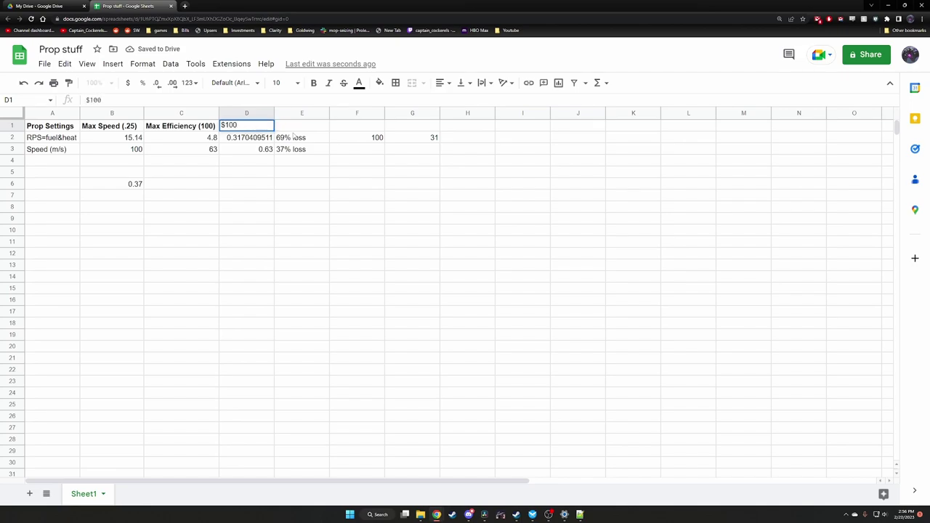
pyautogui.press('Tab')
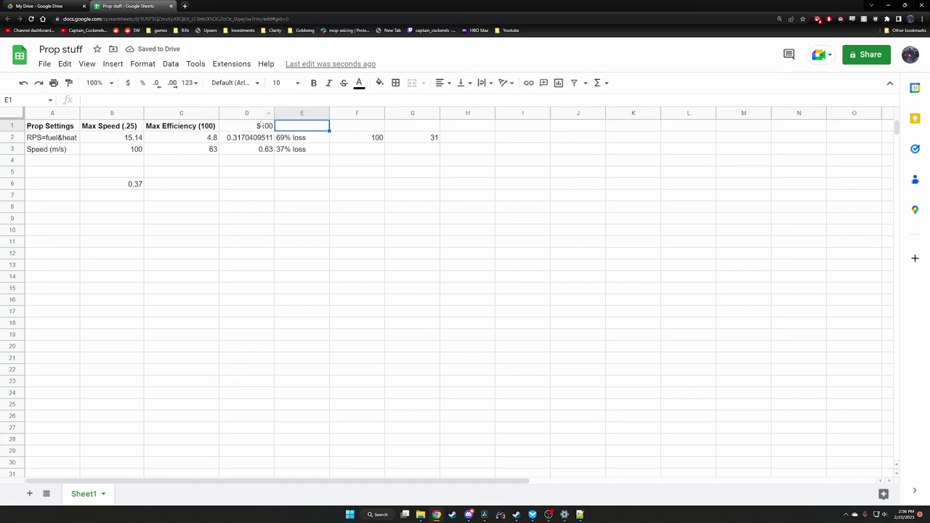
# - Clear the trial figures from cells D1, F2 and G2
pyautogui.click(263, 127)
pyautogui.press('Delete')
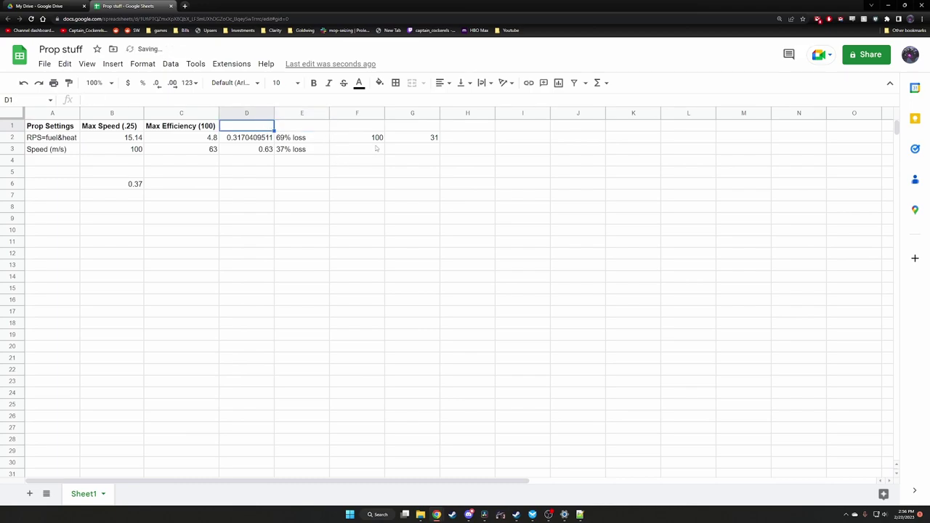
pyautogui.click(378, 139)
pyautogui.press('Delete')
pyautogui.click(427, 138)
pyautogui.press('Delete')
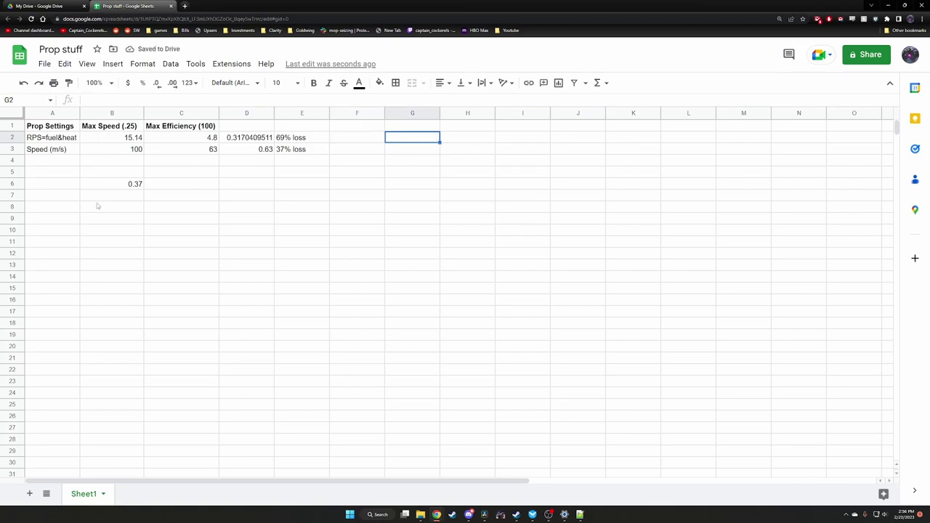
# - Enter $100 in cell B8, in the Max Speed column
pyautogui.click(100, 209)
pyautogui.write('$1')
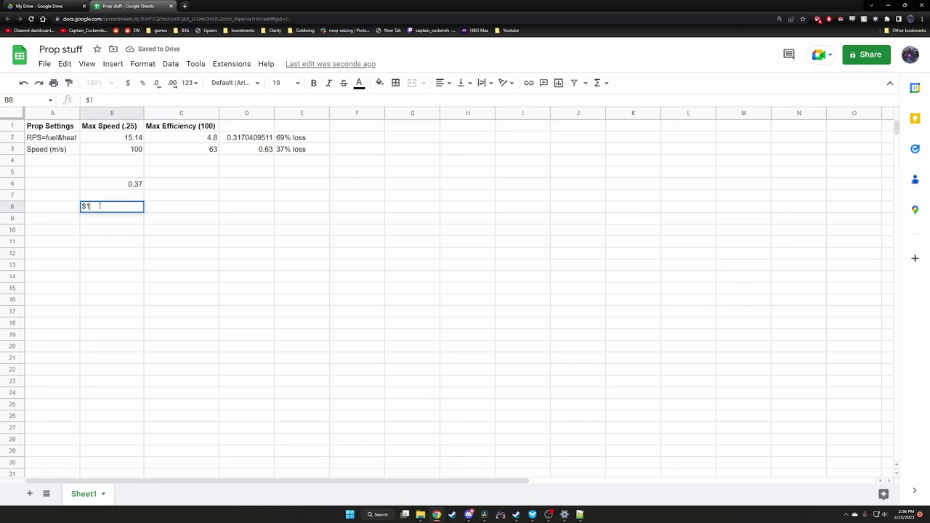
pyautogui.write('00')
pyautogui.press('Tab')
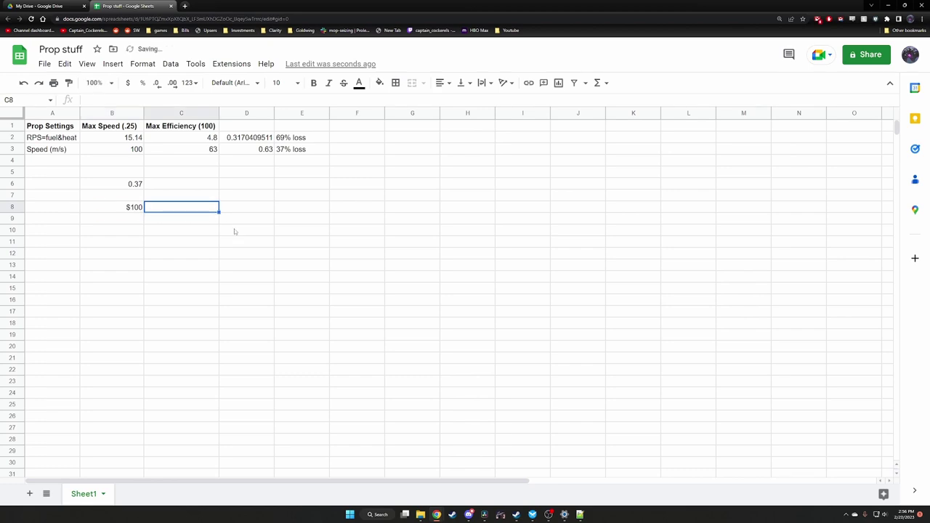
# - Enter $31 in cell C8, in the Max Efficiency column
pyautogui.write('.31')
pyautogui.click(185, 234)
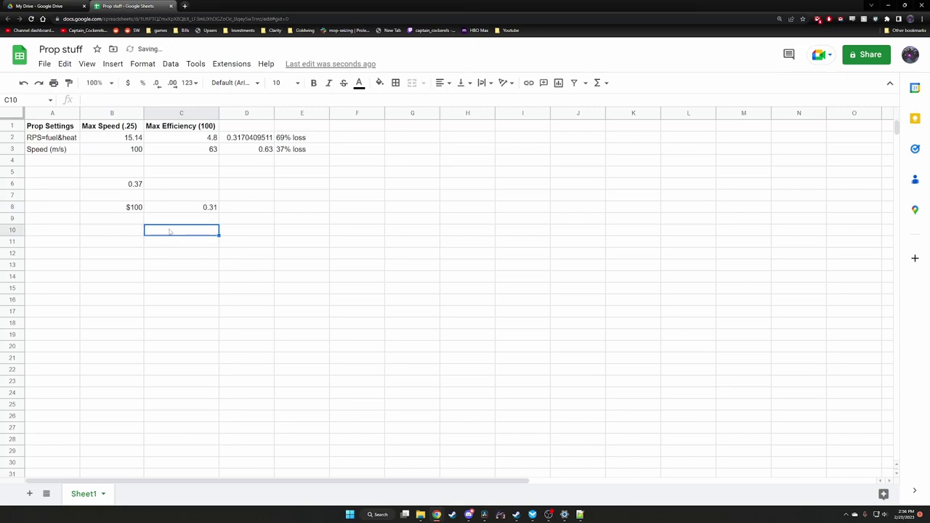
pyautogui.click(212, 209)
pyautogui.write('31')
pyautogui.press('Left')
pyautogui.press('Left')
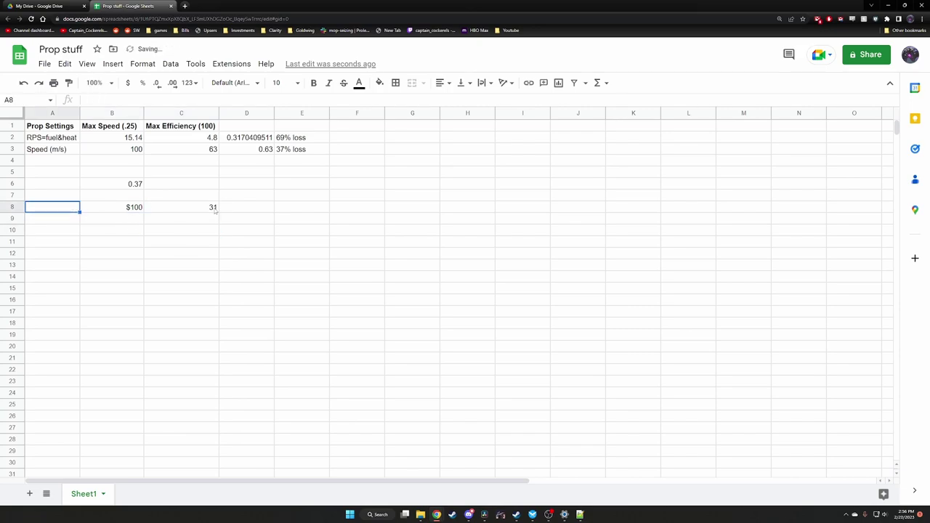
pyautogui.click(214, 210)
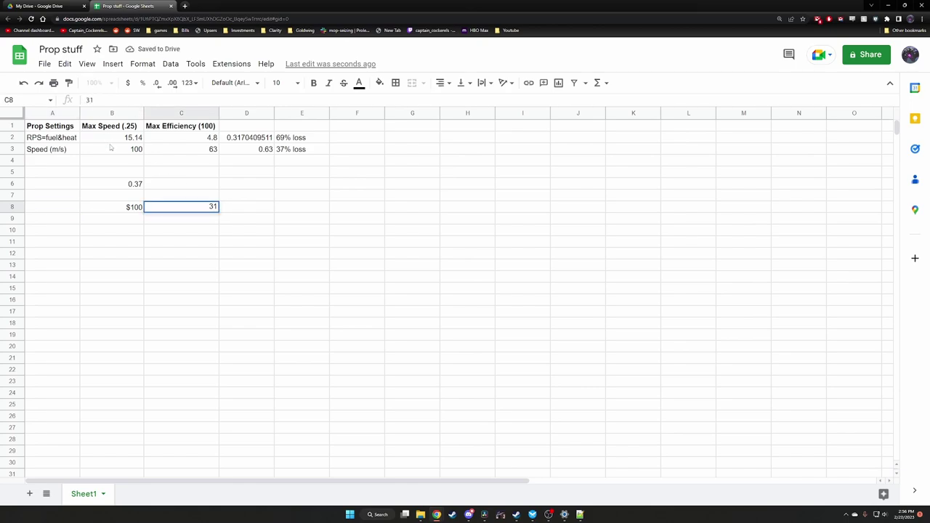
pyautogui.hotkey('ctrl', 'shift', '4')
pyautogui.click(195, 257)
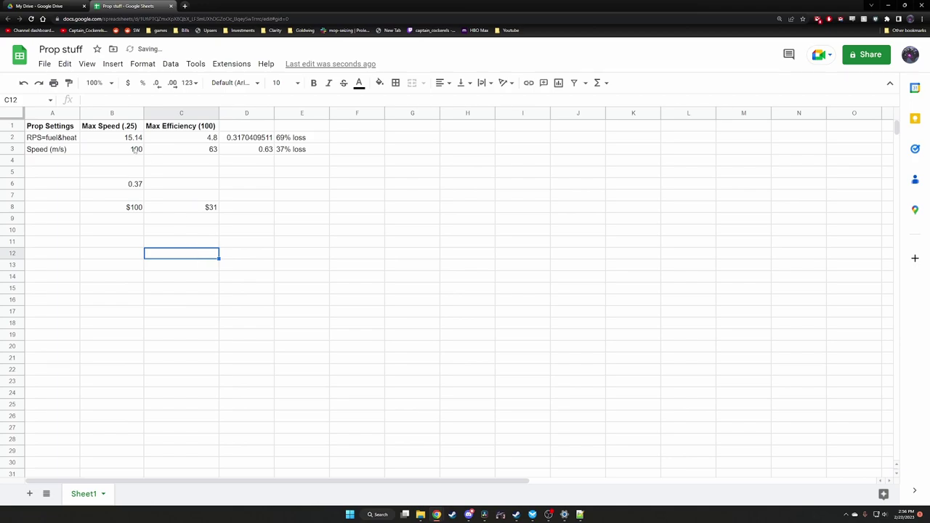
# - Compare the dollar amounts in row 8 with the Max Speed and Max Efficiency headings
pyautogui.click(122, 128)
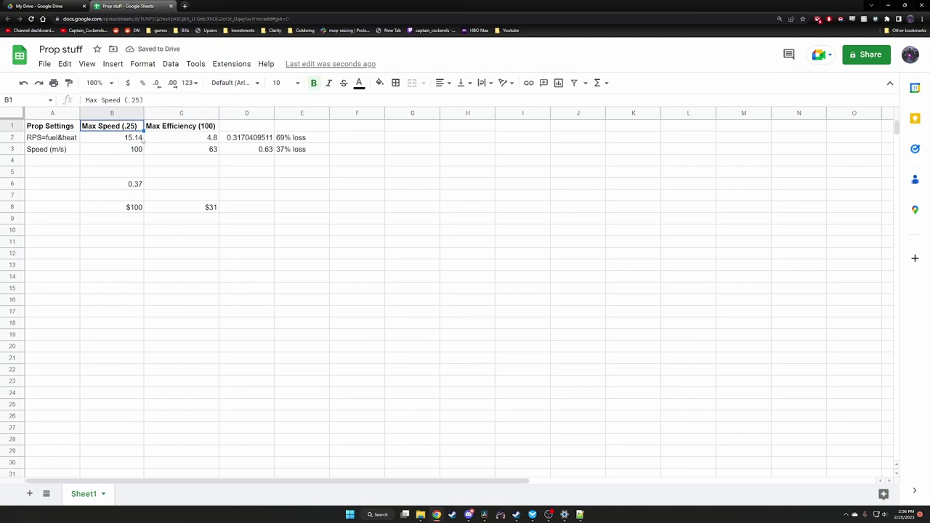
pyautogui.click(141, 210)
pyautogui.click(196, 132)
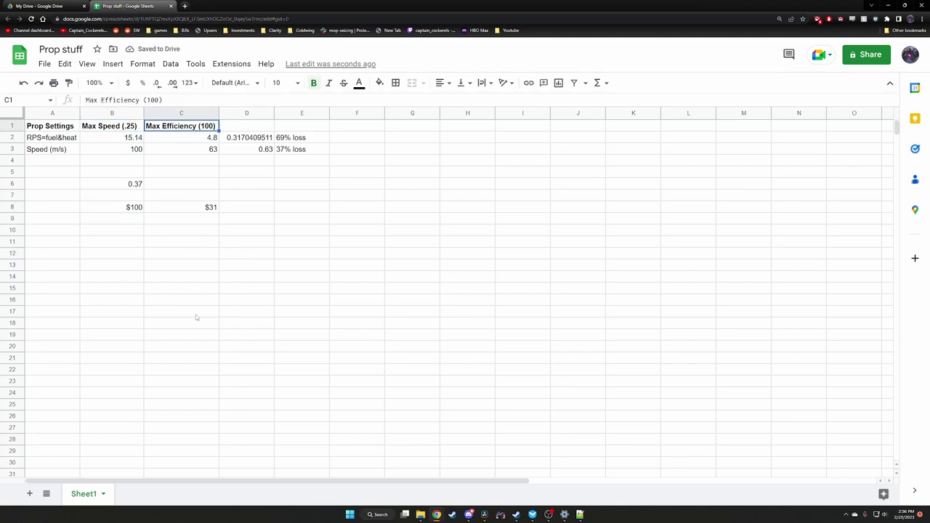
pyautogui.click(207, 208)
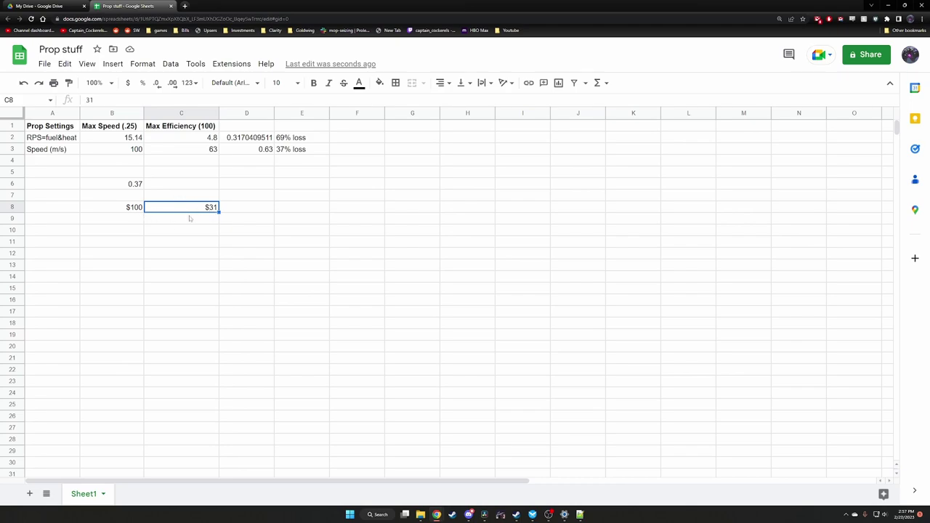
pyautogui.click(191, 219)
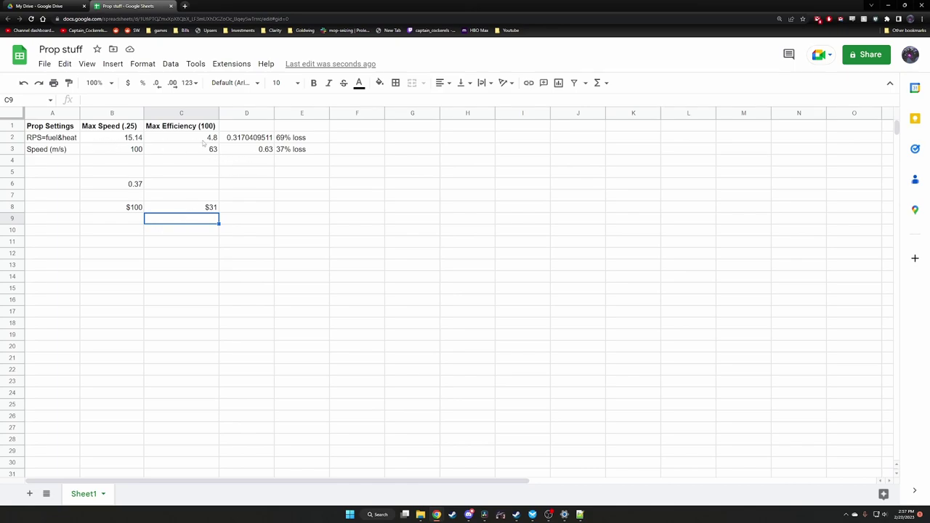
# - Compare the RPS and speed loss percentages, and review both prop setting headings, the Max Efficiency RPS value and the RPS label
pyautogui.click(291, 142)
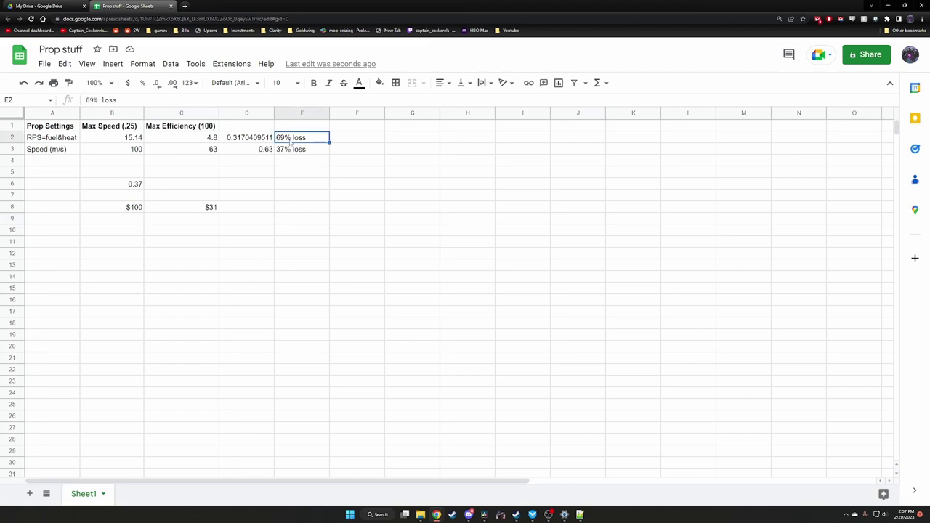
pyautogui.click(303, 149)
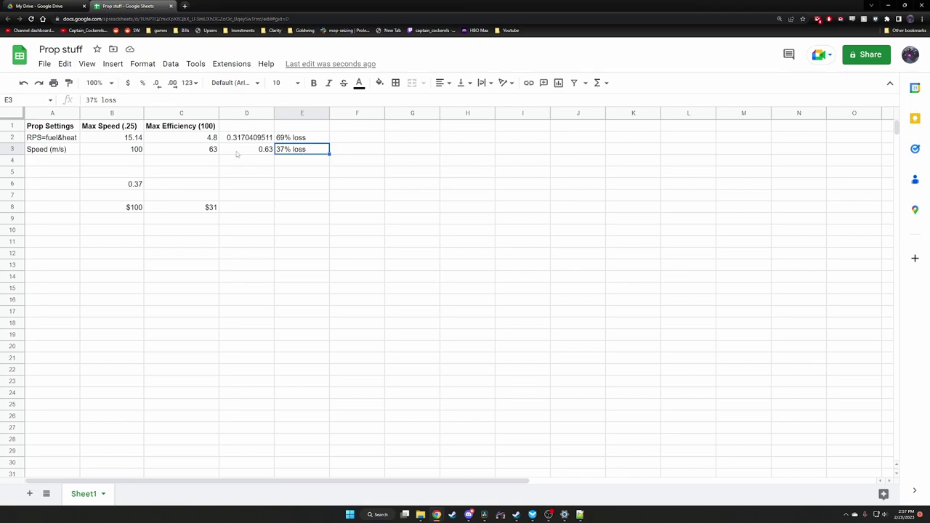
pyautogui.click(288, 142)
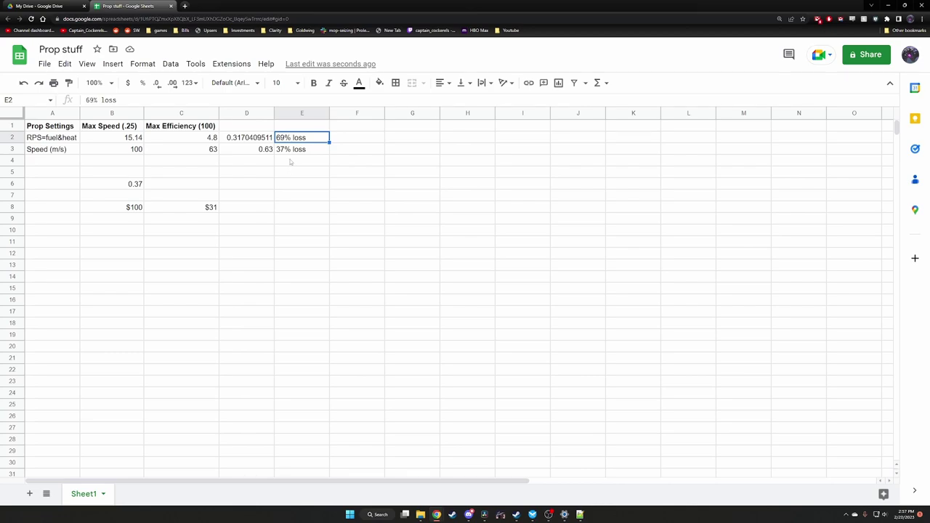
pyautogui.click(287, 152)
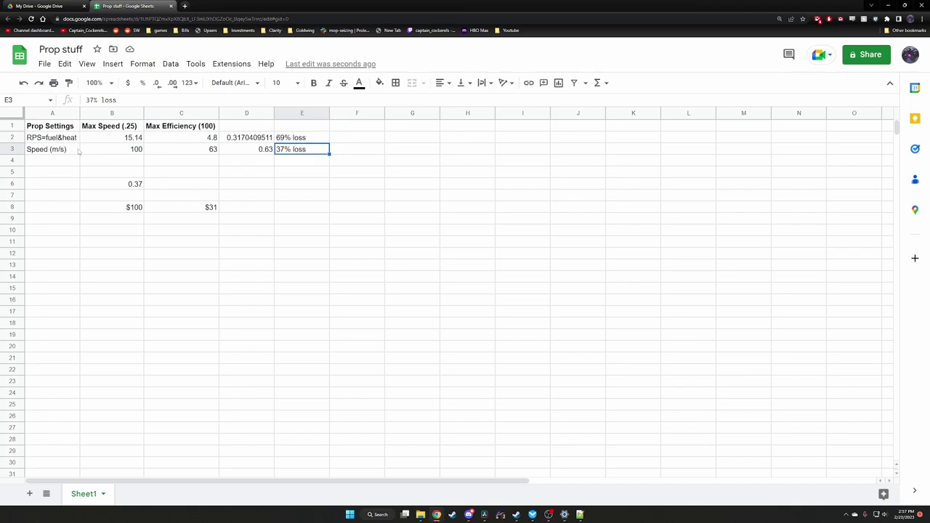
pyautogui.click(98, 132)
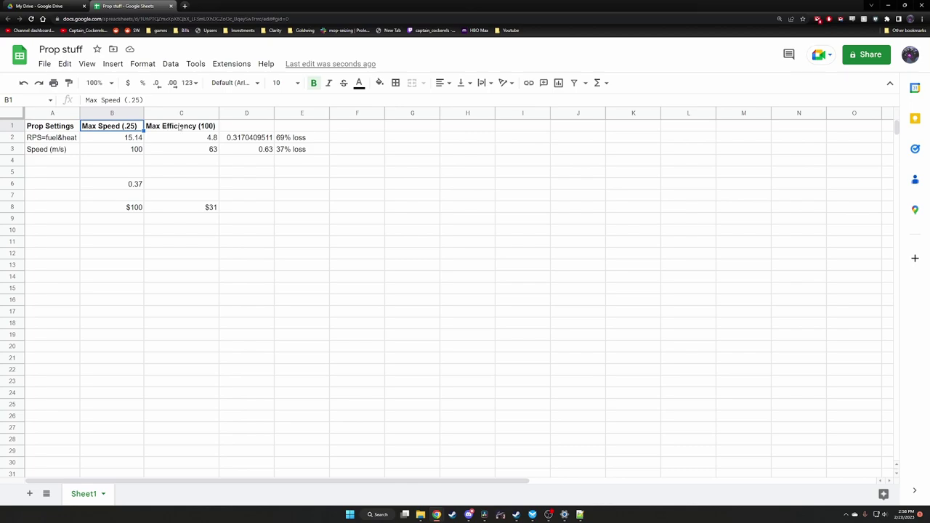
pyautogui.click(175, 128)
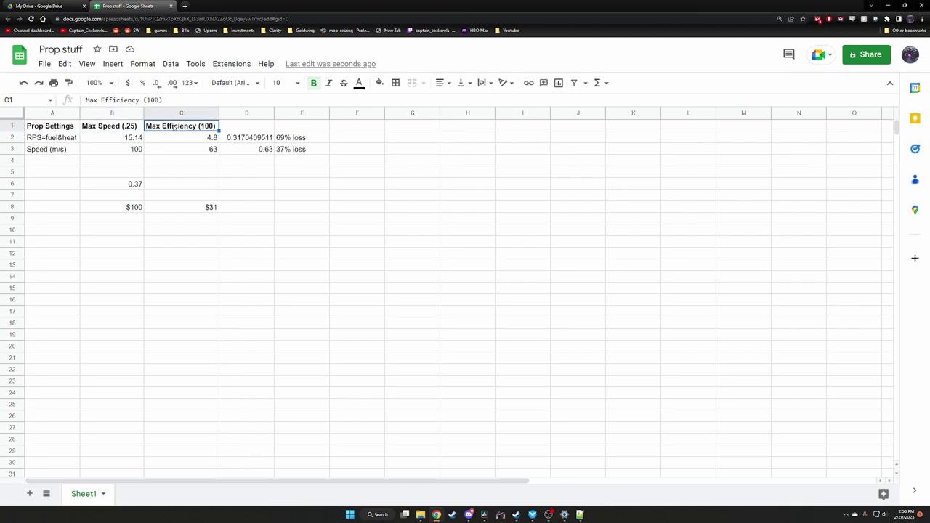
pyautogui.click(174, 139)
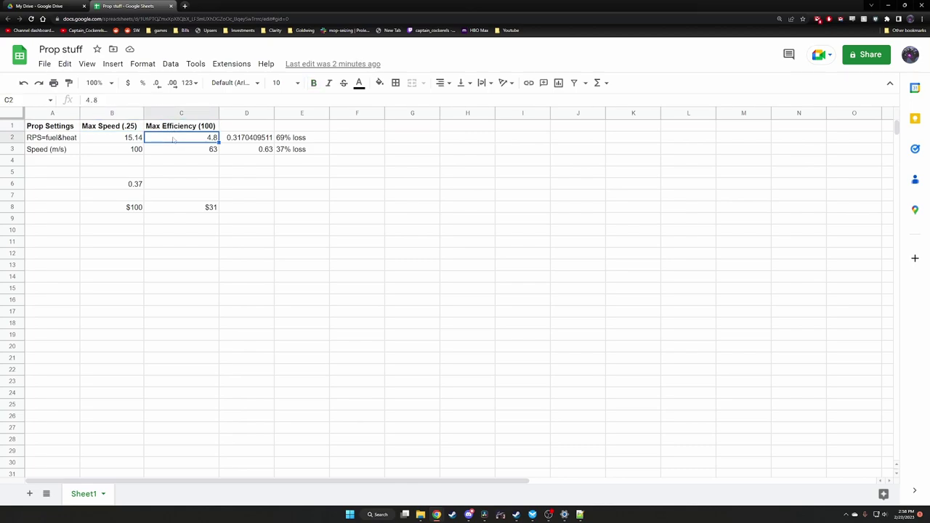
pyautogui.click(56, 138)
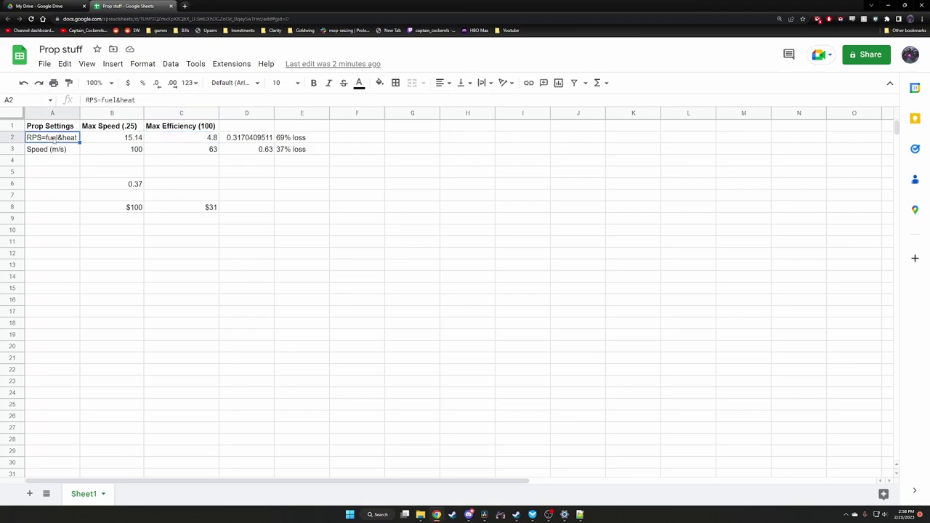
pyautogui.click(111, 241)
# - Enter the converted speeds below the Speed (m/s) row: 360kph in cell B4 and 226 in cell C4
pyautogui.click(130, 149)
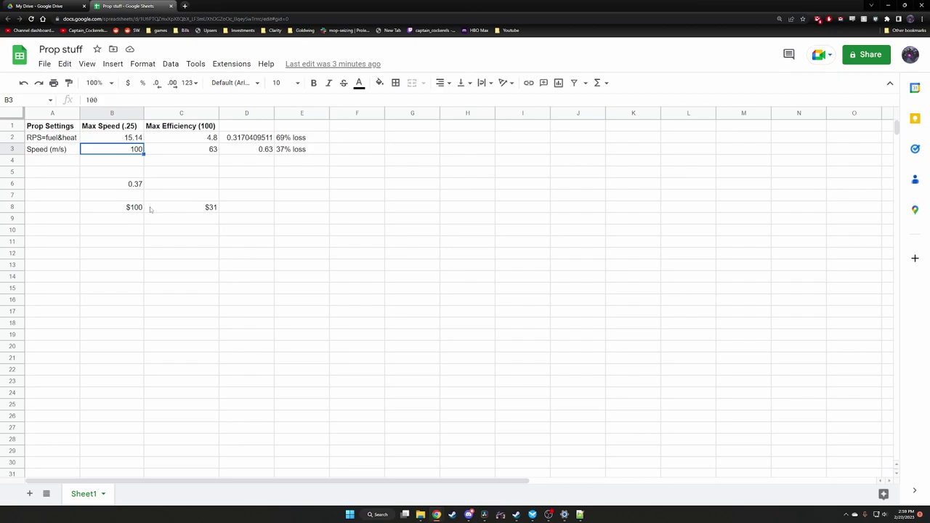
pyautogui.click(116, 165)
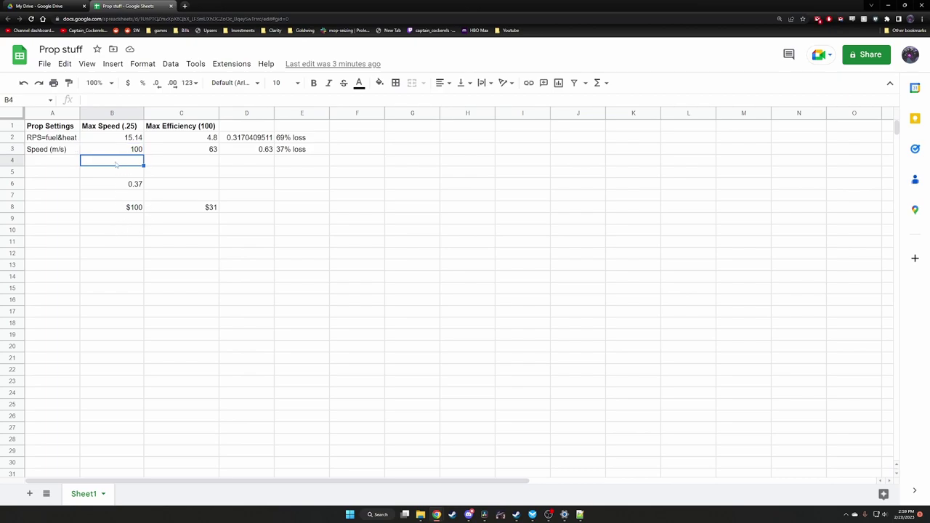
pyautogui.write('360kph')
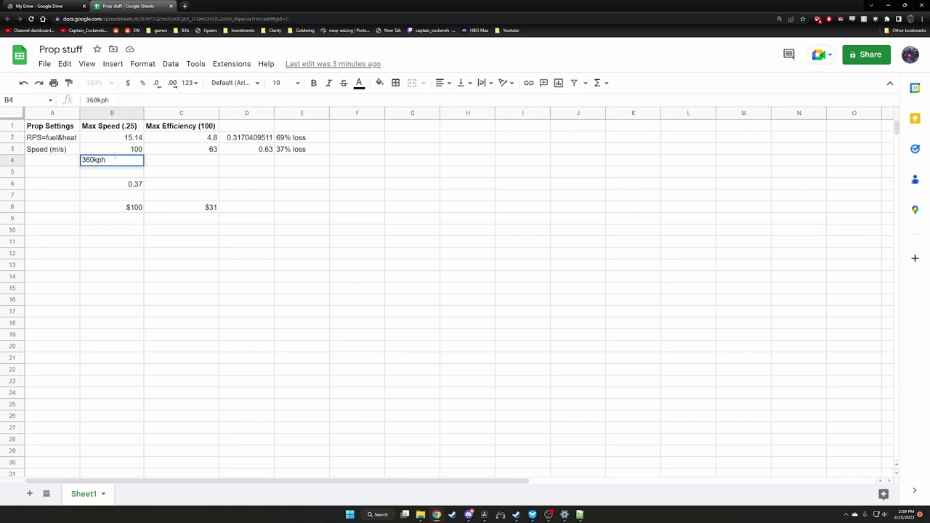
pyautogui.click(182, 159)
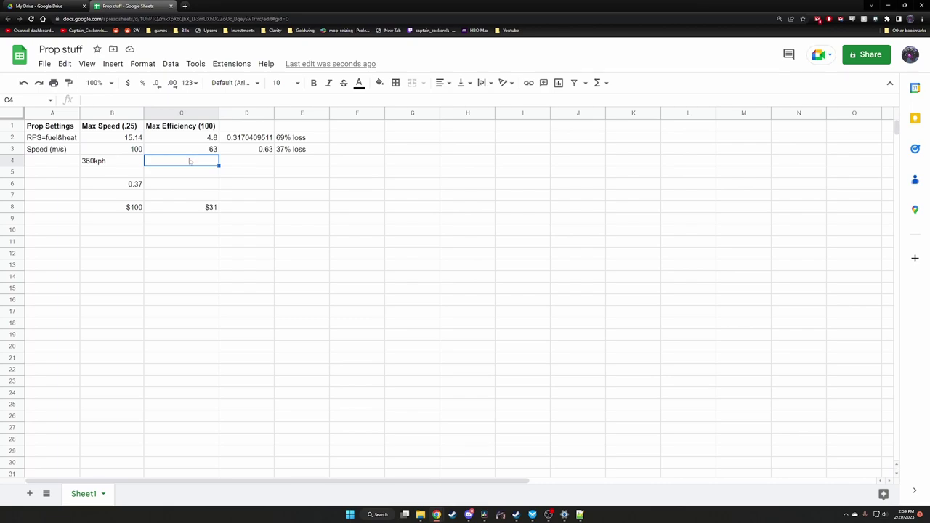
pyautogui.write('226')
pyautogui.press('Return')
pyautogui.click(116, 173)
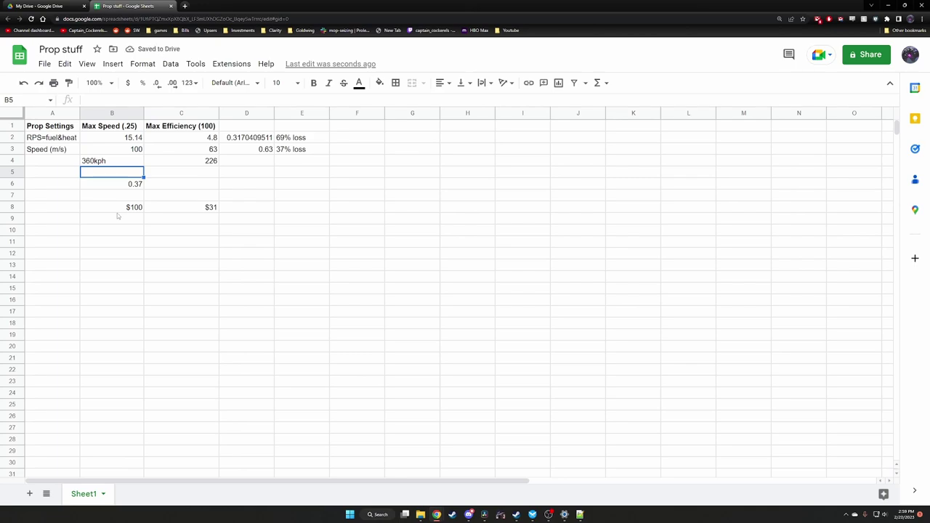
# - Enter the travel times in row 5: 1hr in cell B5 for Max Speed and 1hr35 in cell C5 for Max Efficiency
pyautogui.write('1hr')
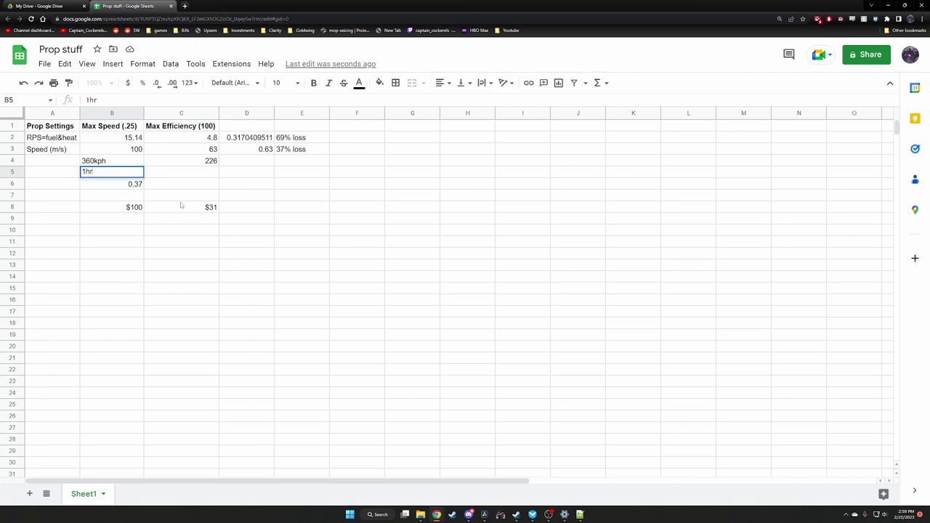
pyautogui.click(101, 195)
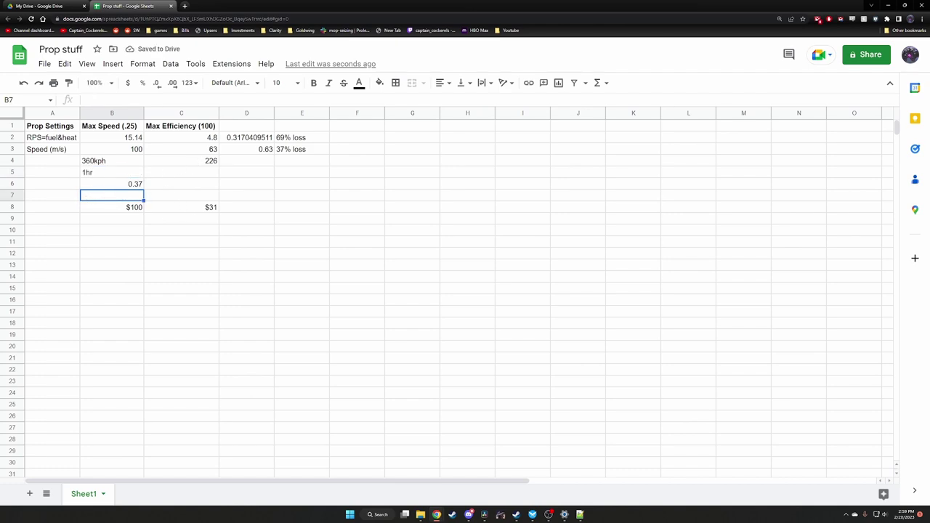
pyautogui.click(202, 172)
pyautogui.write('1hr35')
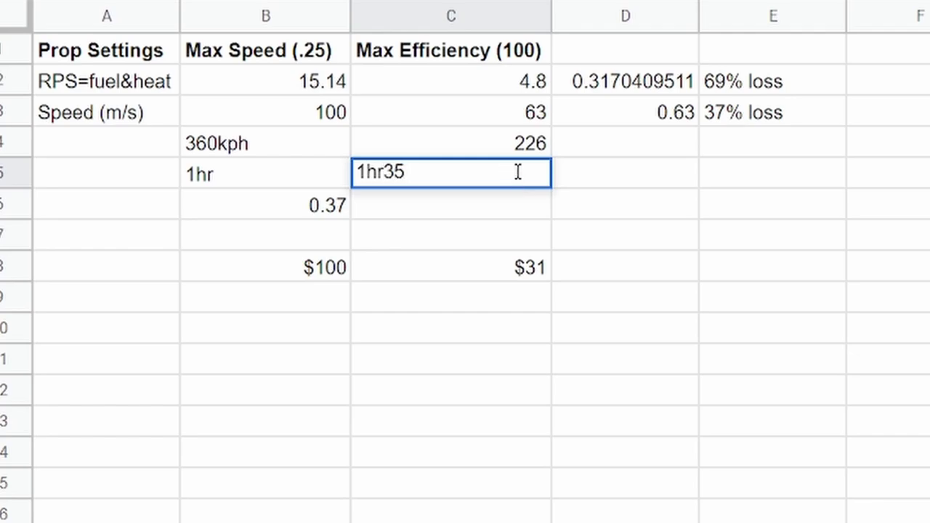
pyautogui.click(596, 183)
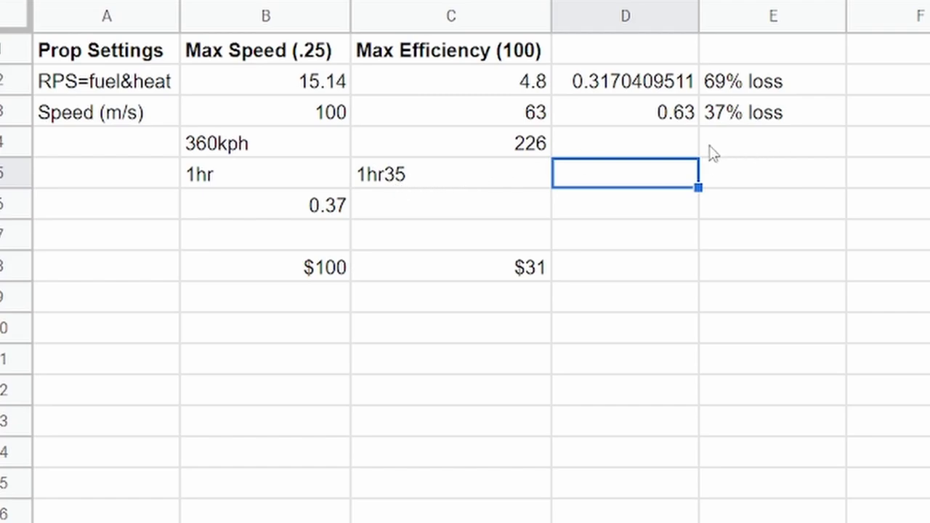
pyautogui.click(712, 120)
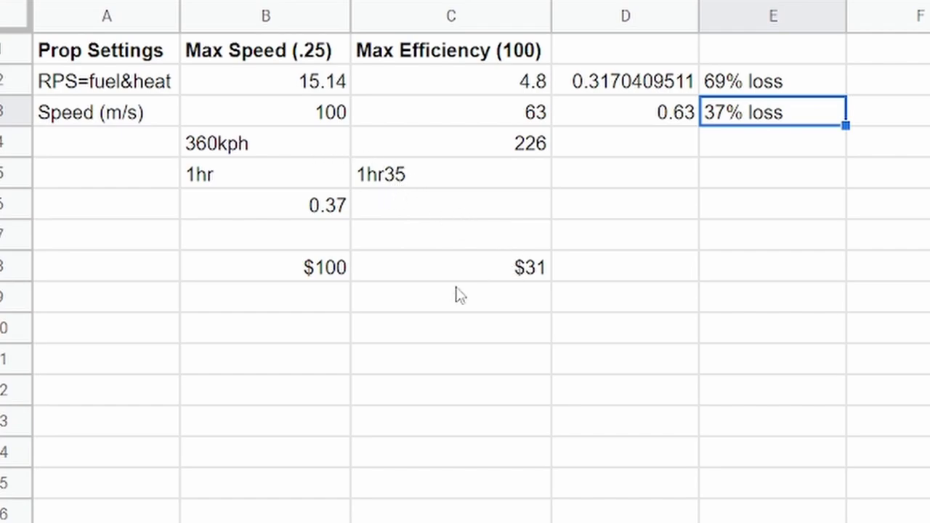
# - Enter the trip costs in row 6: replace the content of cell B6 with $100 and enter $49 in cell C6
pyautogui.click(332, 220)
pyautogui.press('Delete')
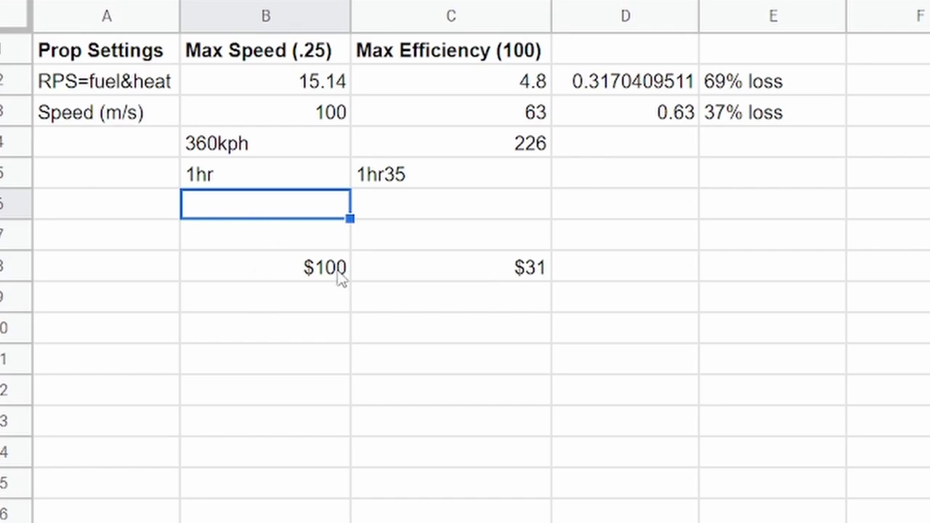
pyautogui.write('$100')
pyautogui.press('Return')
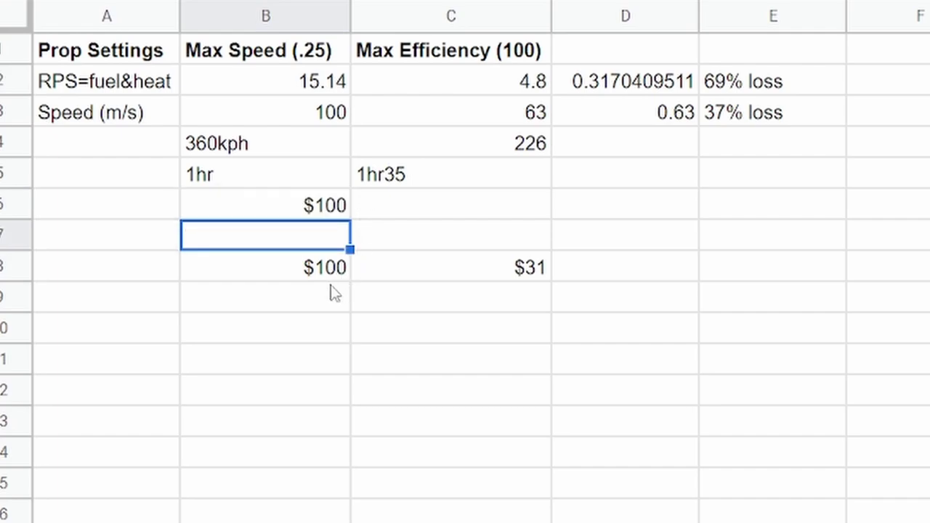
pyautogui.click(504, 213)
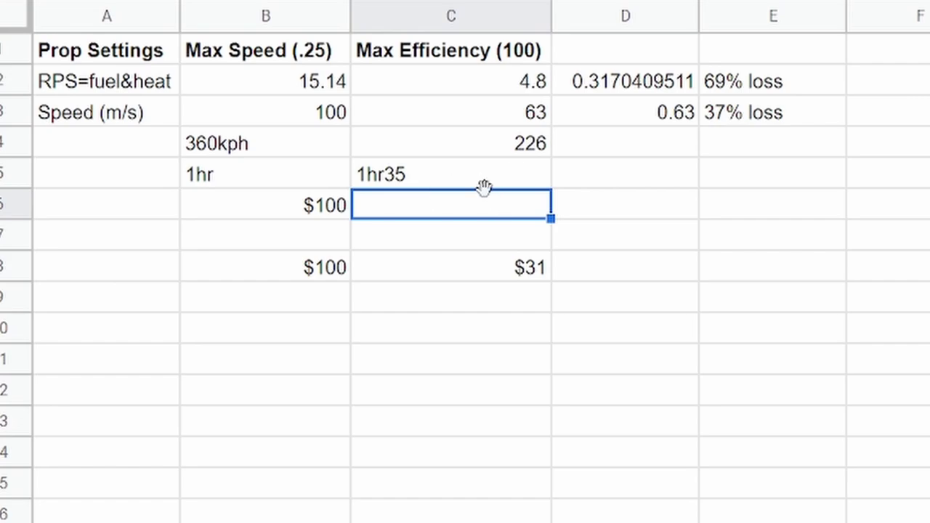
pyautogui.write('$49')
pyautogui.click(843, 278)
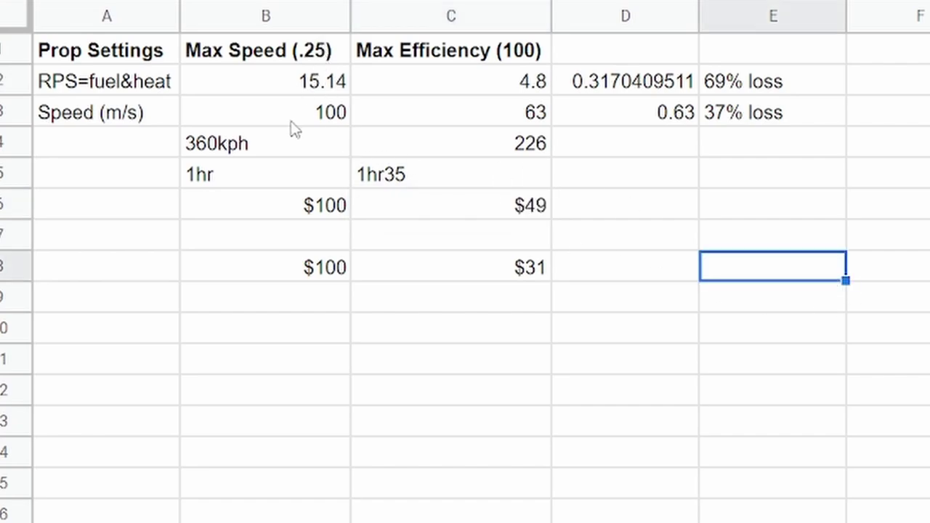
# - Compare the trip costs in row 6 with the Max Speed and Max Efficiency headings
pyautogui.click(280, 213)
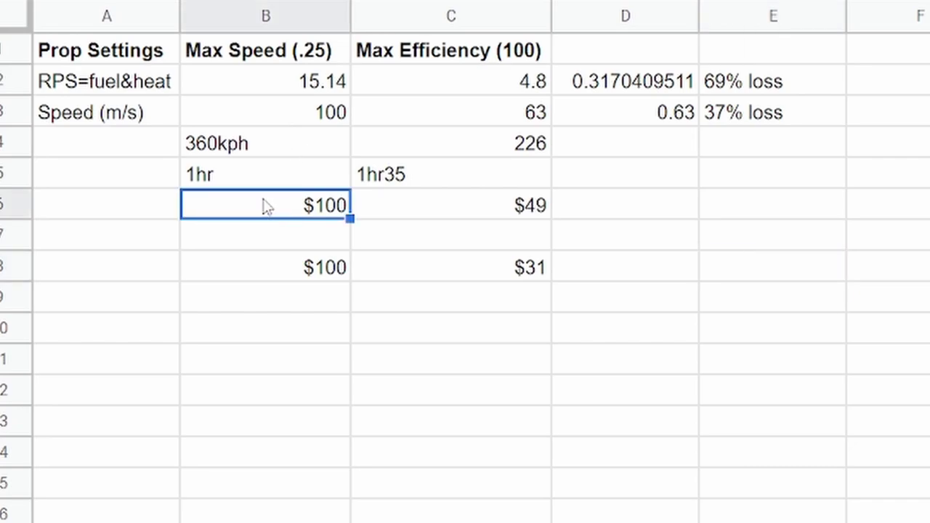
pyautogui.click(387, 59)
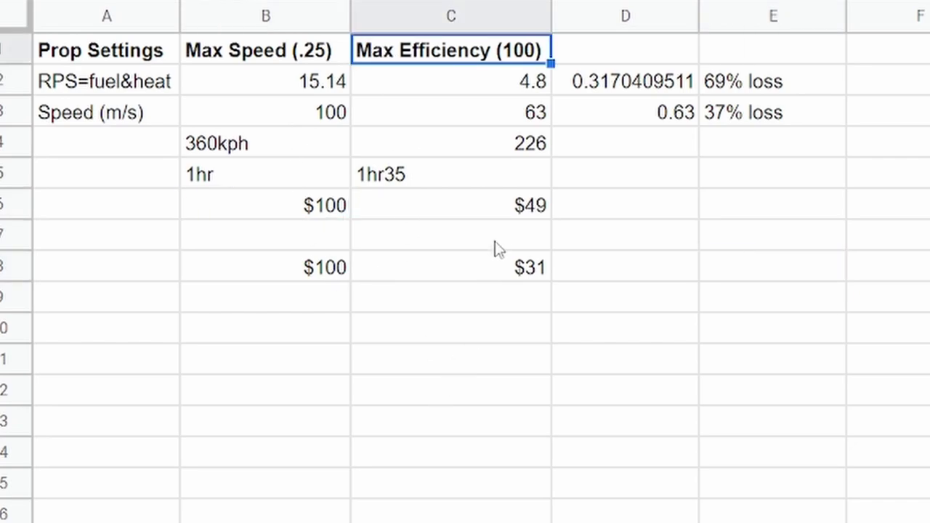
pyautogui.click(500, 215)
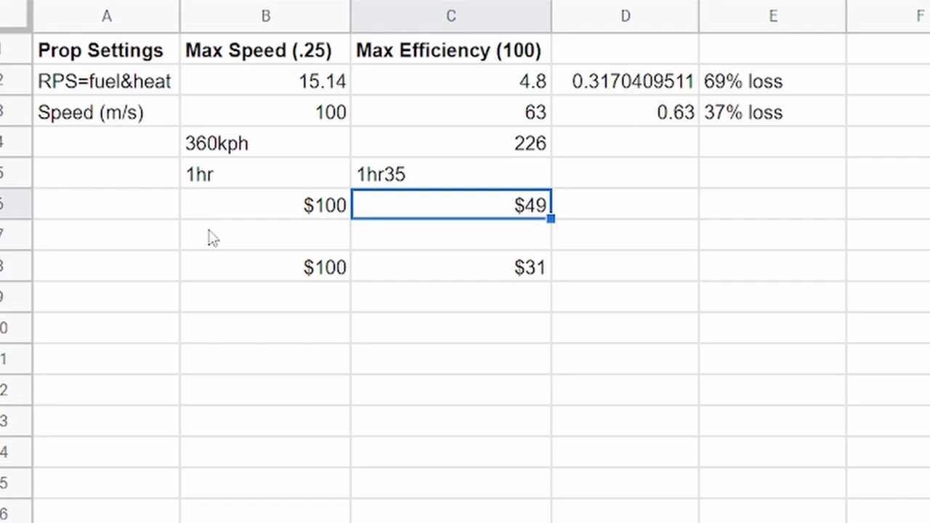
pyautogui.click(256, 58)
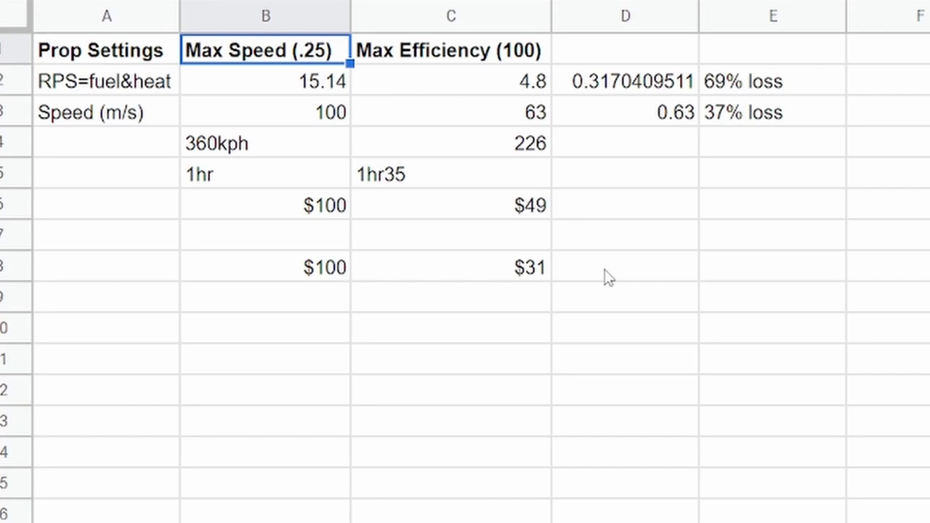
pyautogui.click(469, 48)
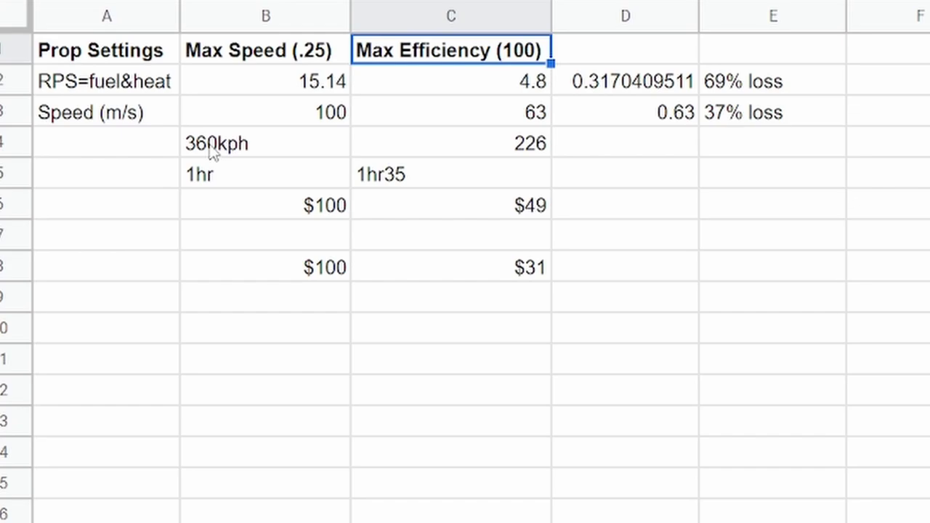
pyautogui.click(297, 213)
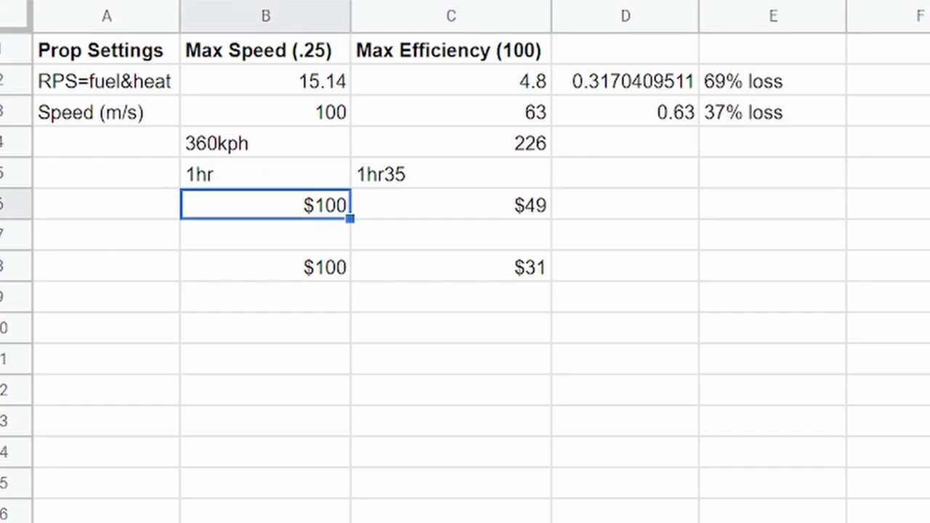
pyautogui.click(468, 213)
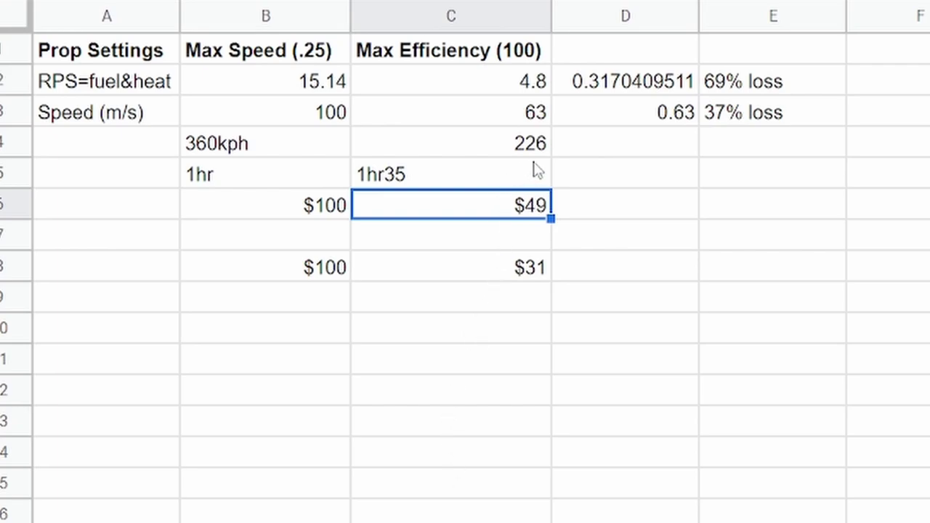
# - Review the speed, travel time and trip cost in the Max Efficiency column
pyautogui.click(497, 116)
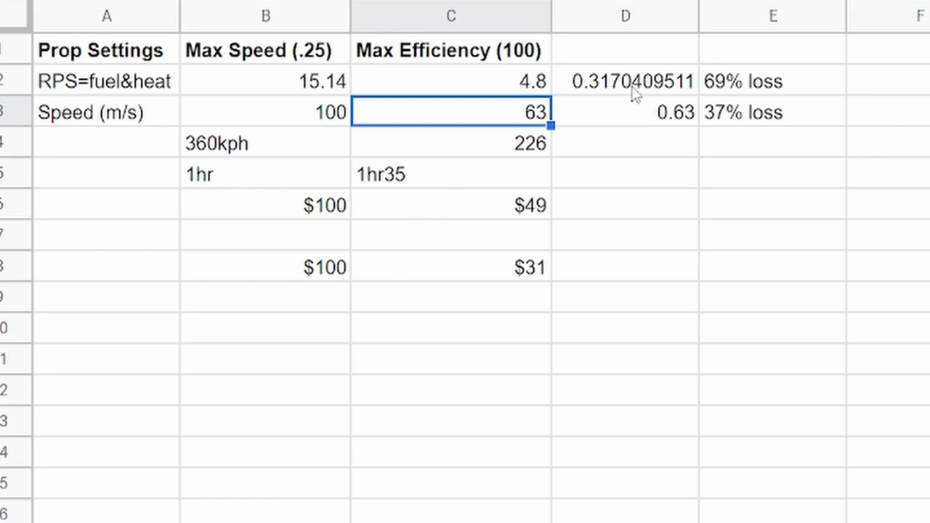
pyautogui.click(407, 178)
pyautogui.click(508, 211)
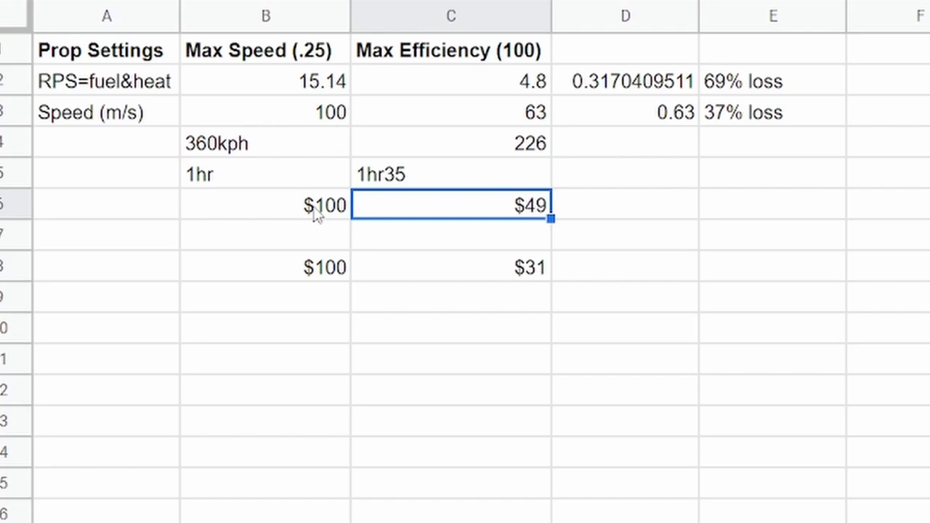
pyautogui.click(509, 118)
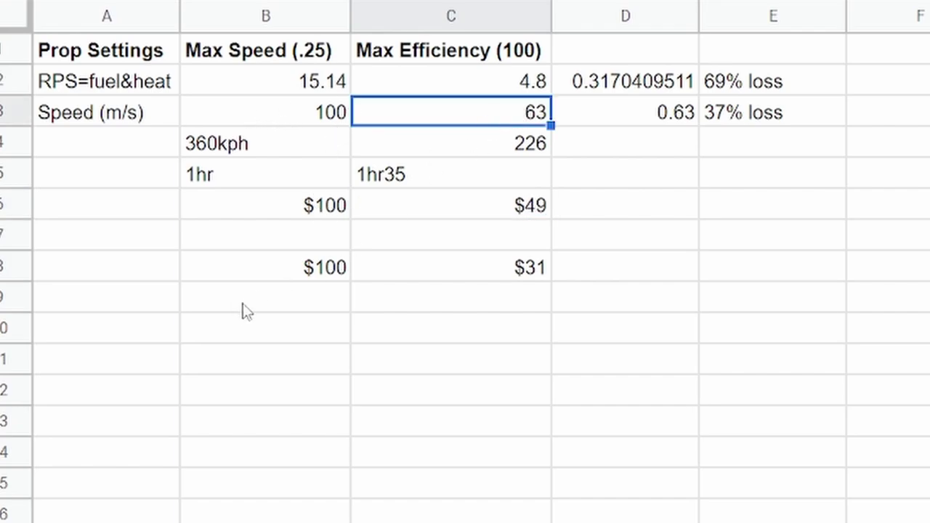
pyautogui.click(456, 212)
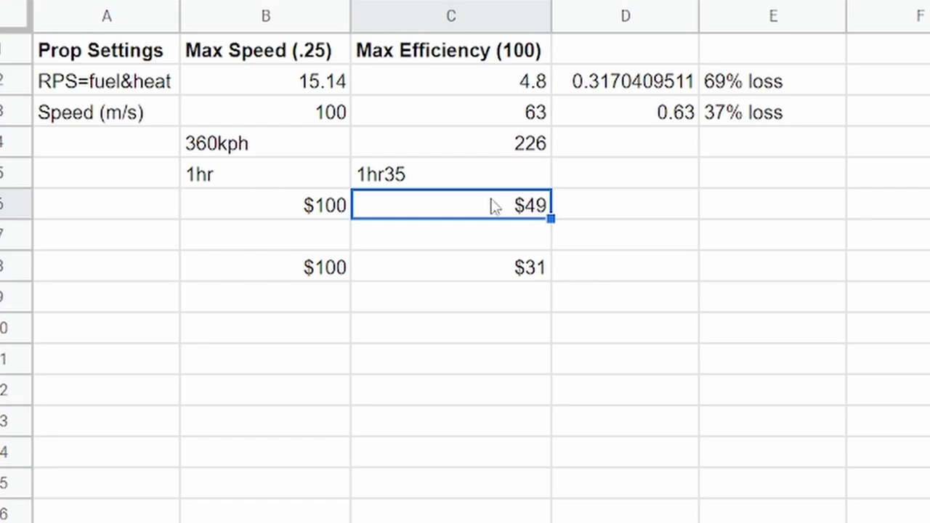
# - Review the whole table in A1:E8, including the Max Efficiency heading and the RPS values of both prop settings
pyautogui.moveTo(77, 43); pyautogui.dragTo(681, 264)
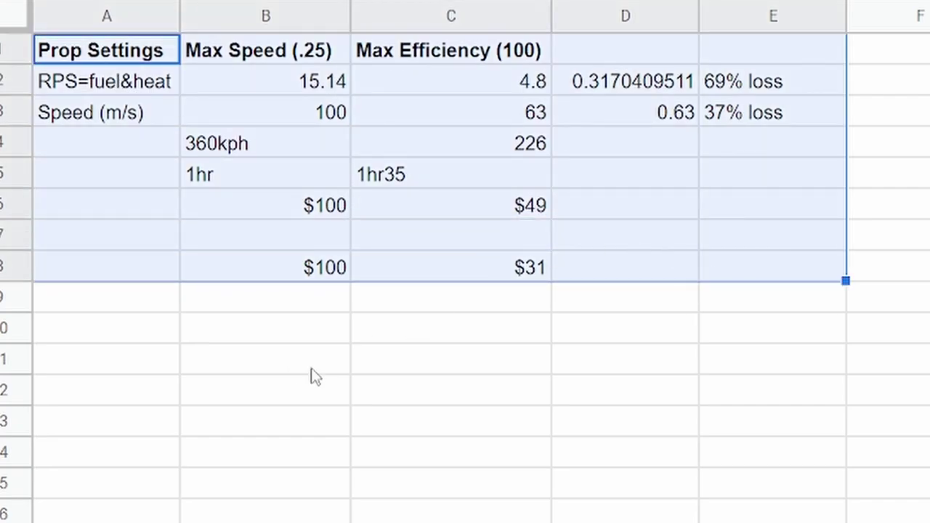
pyautogui.click(279, 335)
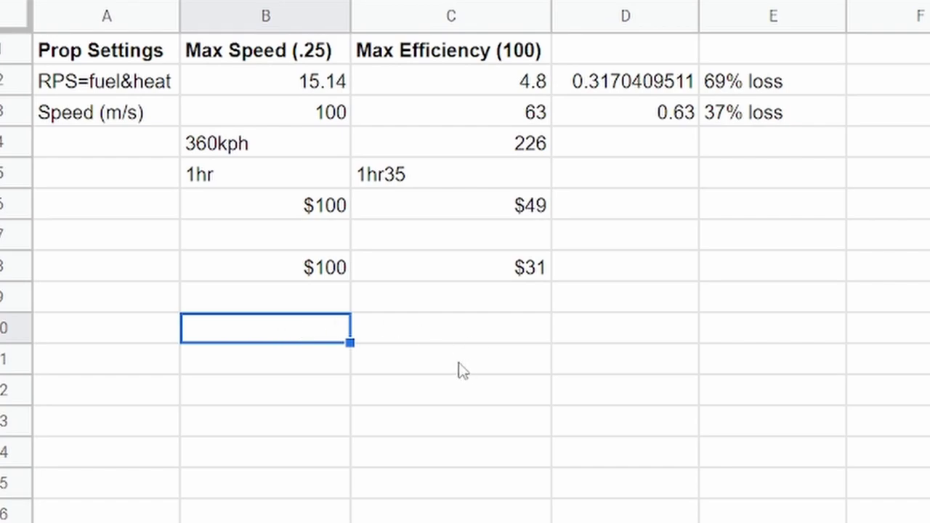
pyautogui.click(430, 56)
pyautogui.click(536, 80)
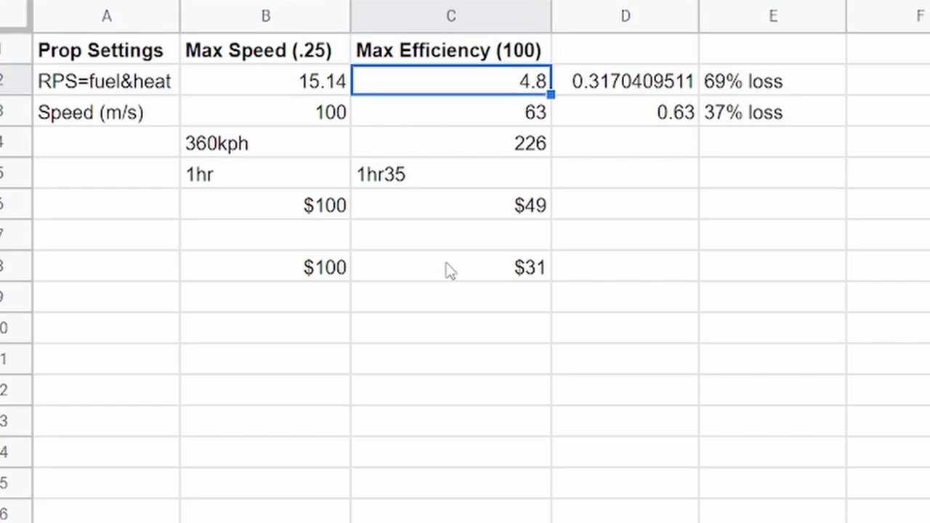
pyautogui.click(313, 90)
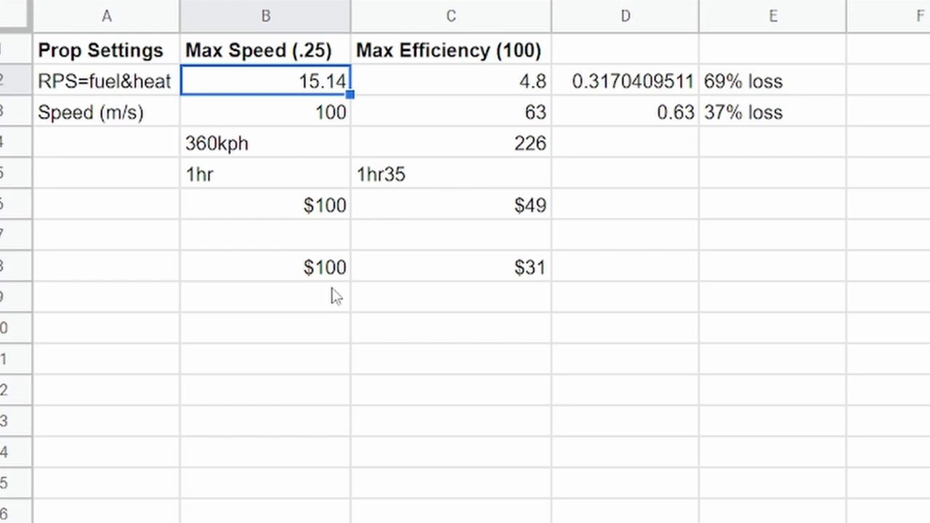
# - Enter .5 in cell B10 below the cost figures and select the table range A1:E8
pyautogui.click(328, 336)
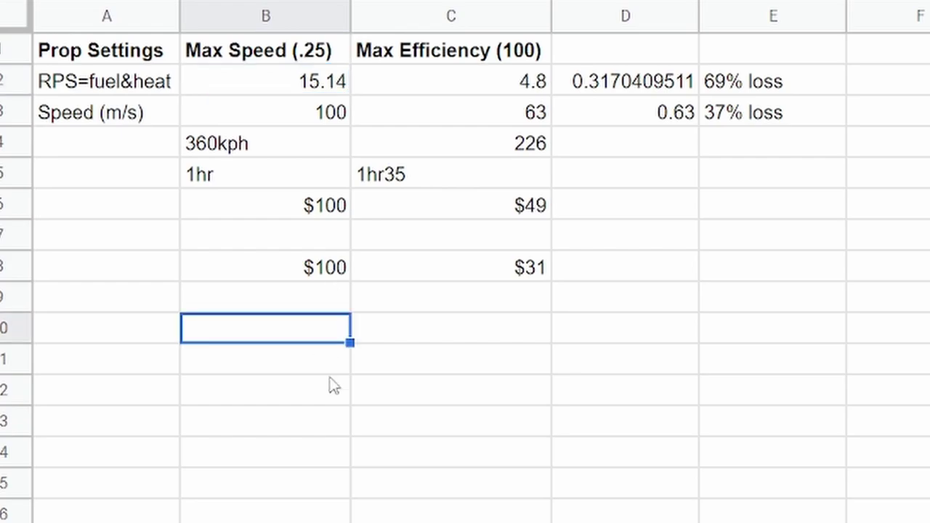
pyautogui.write('.5')
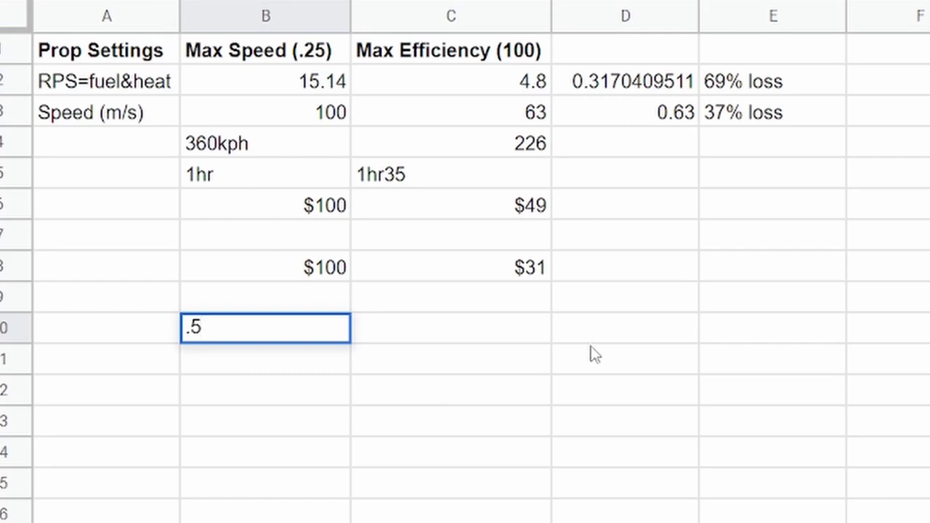
pyautogui.moveTo(105, 51); pyautogui.dragTo(822, 274)
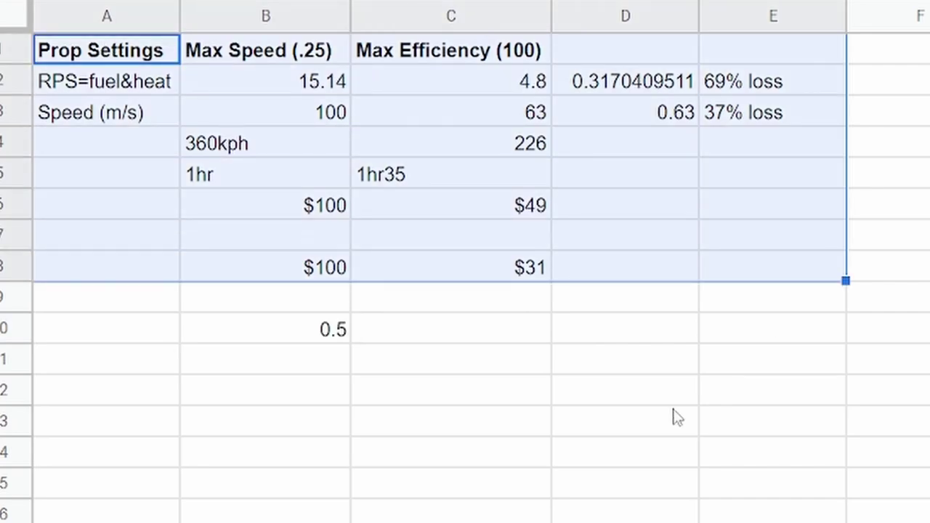